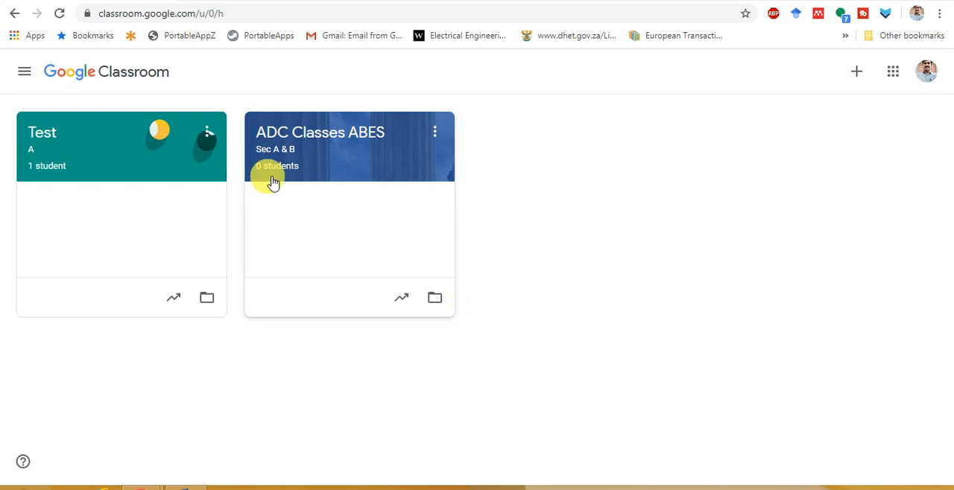
Open the Test class, dismiss the stream customisation tip and go to its classwork page
click(23, 73)
click(304, 89)
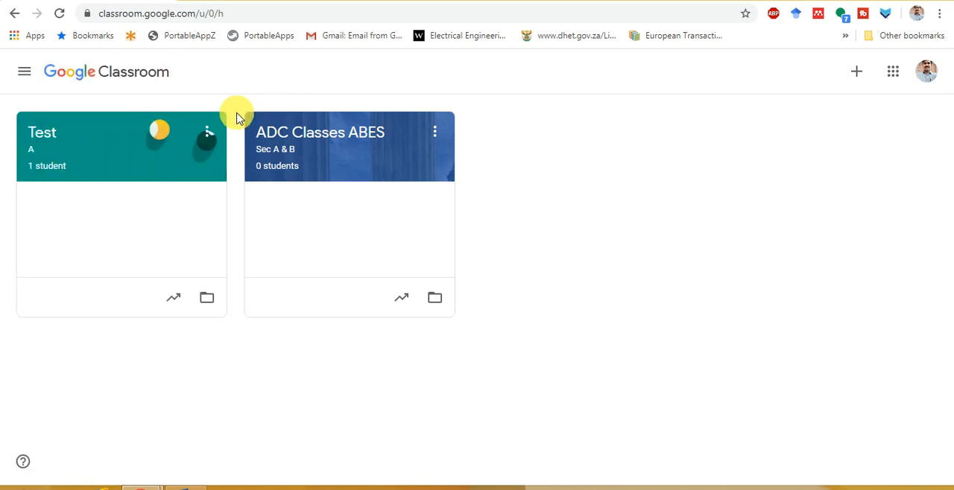
click(44, 141)
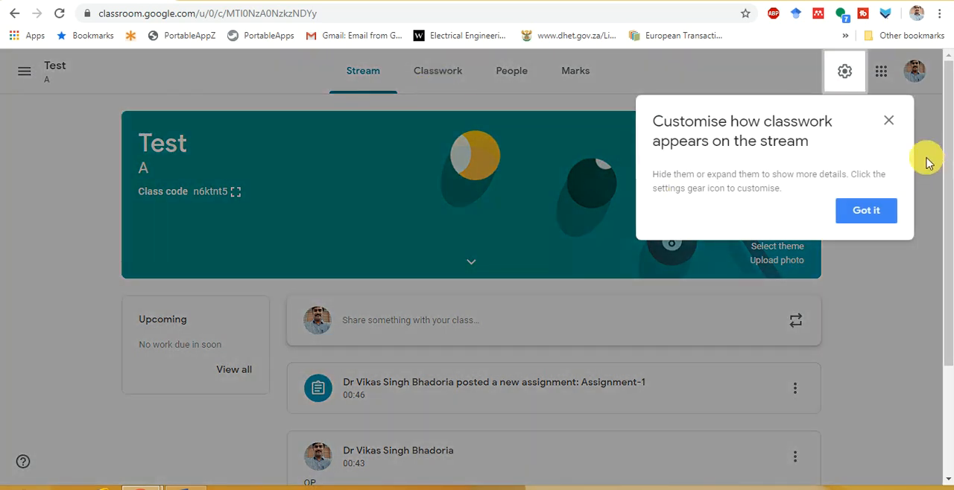
click(866, 213)
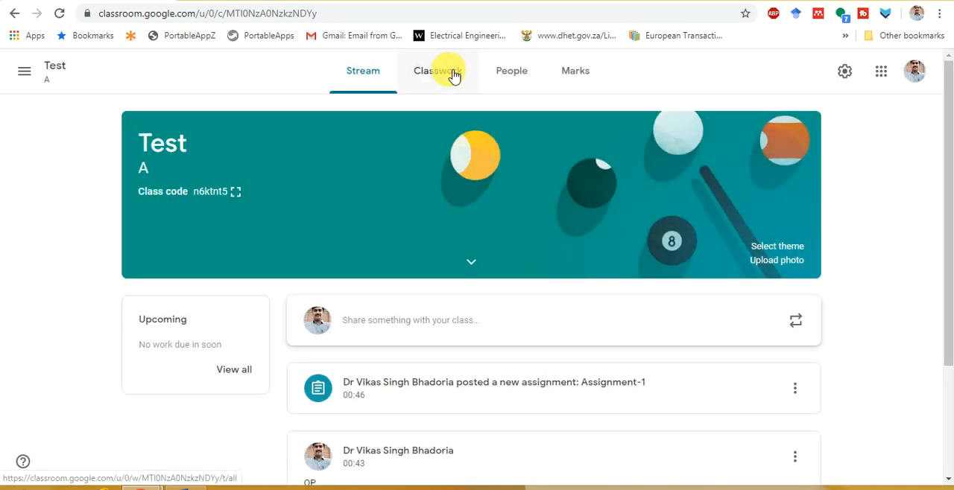
click(451, 76)
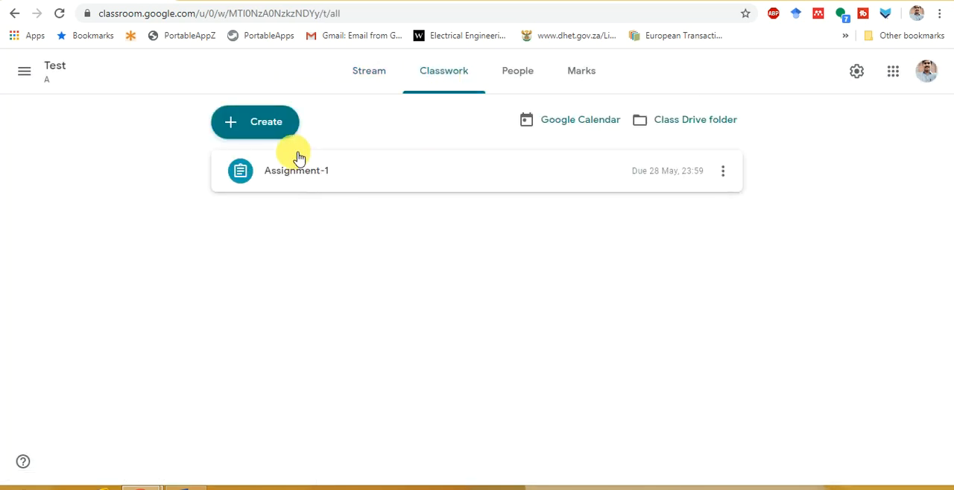
Create a new quiz assignment in the class and dismiss the rubric tip
click(270, 134)
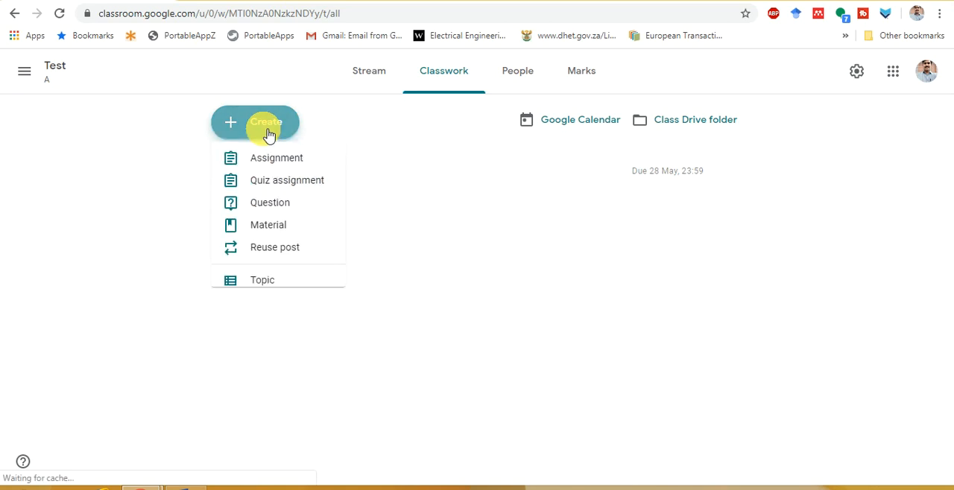
click(279, 184)
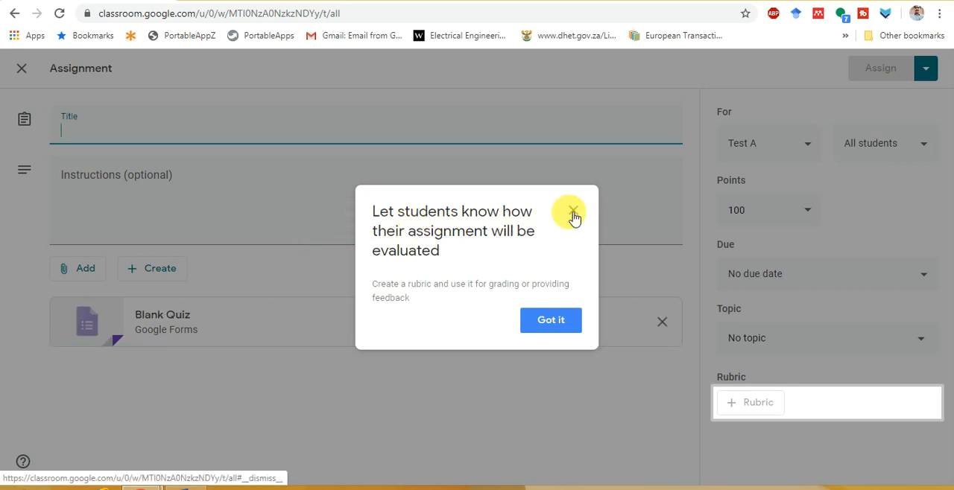
click(572, 212)
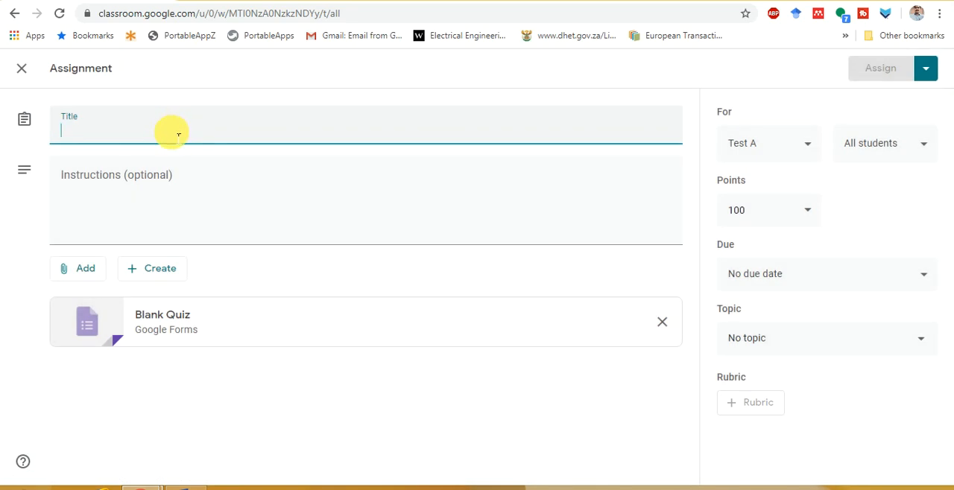
Title the assignment Quiz-1 and enter the instructions "Attempt all questions"
click(178, 132)
text(Quiz-1)
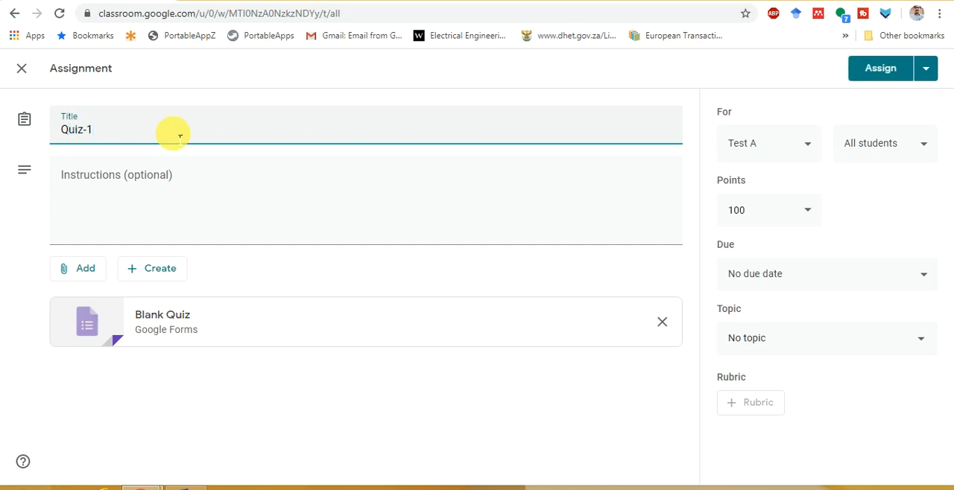
click(126, 211)
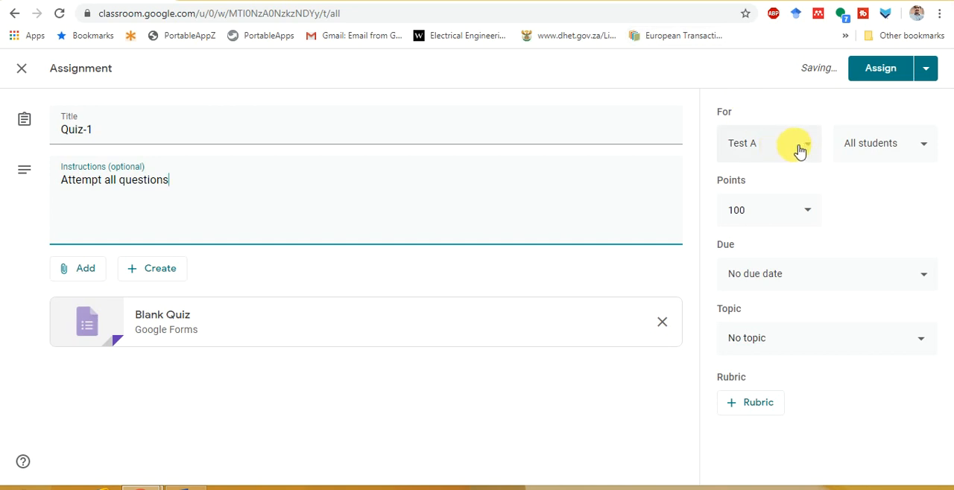
Keep the quiz assigned to all students and set its points to 10
click(923, 152)
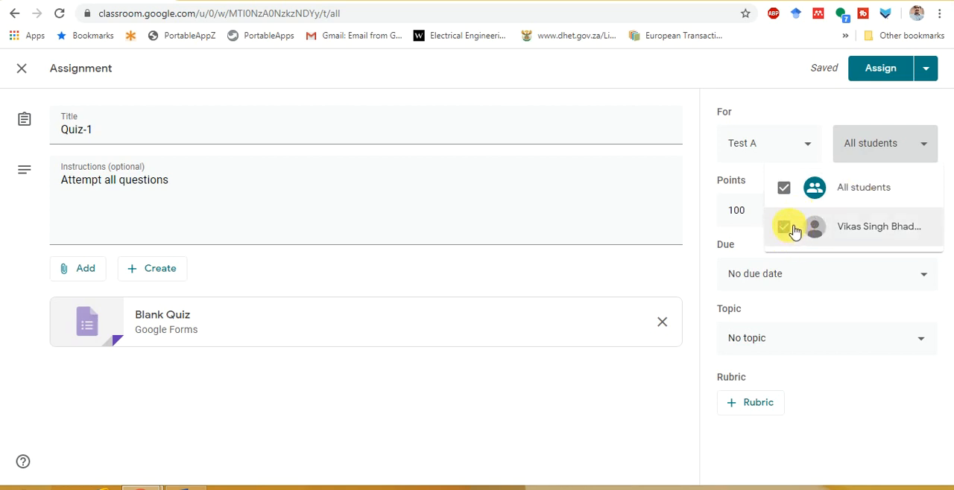
click(873, 147)
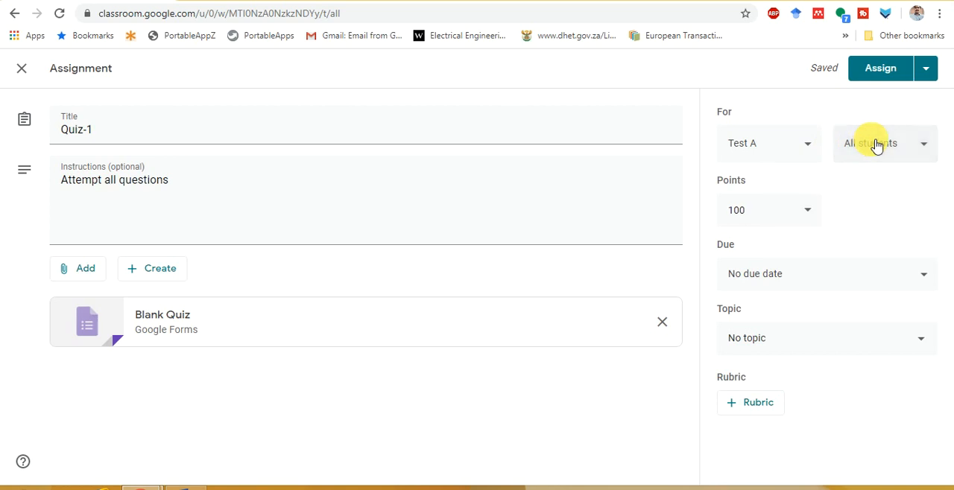
click(776, 222)
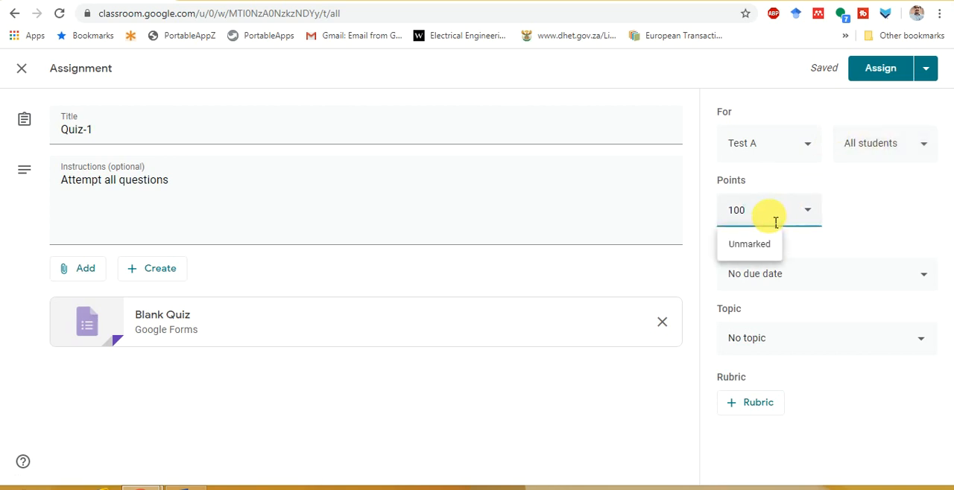
click(601, 294)
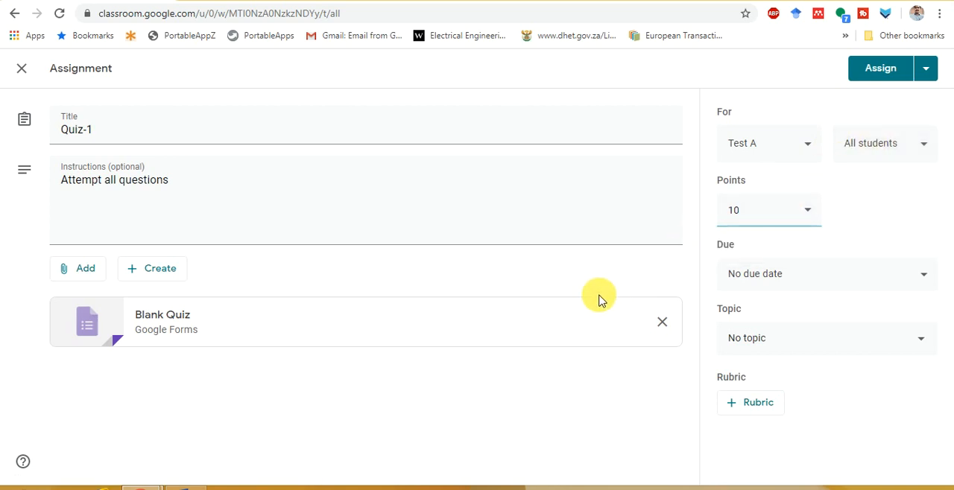
Set the quiz's due date to 15 May 2020 with the time 23:59
click(841, 279)
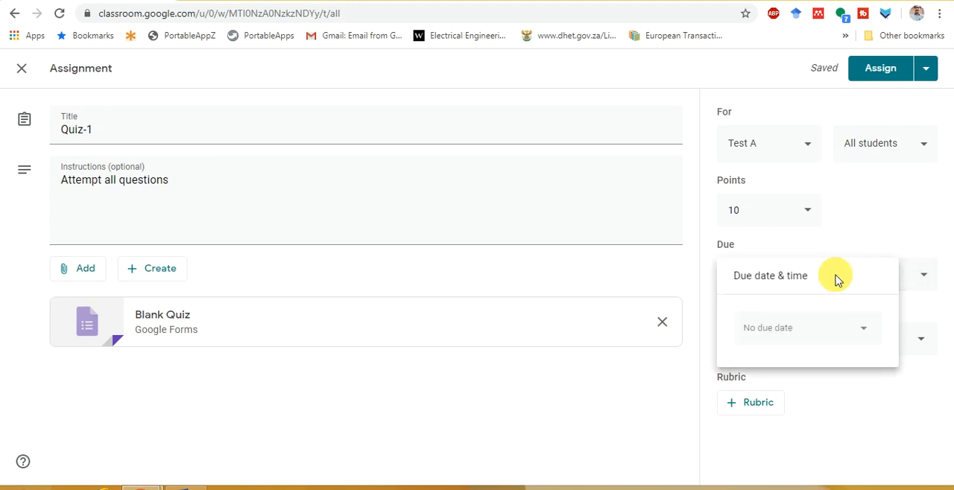
click(810, 331)
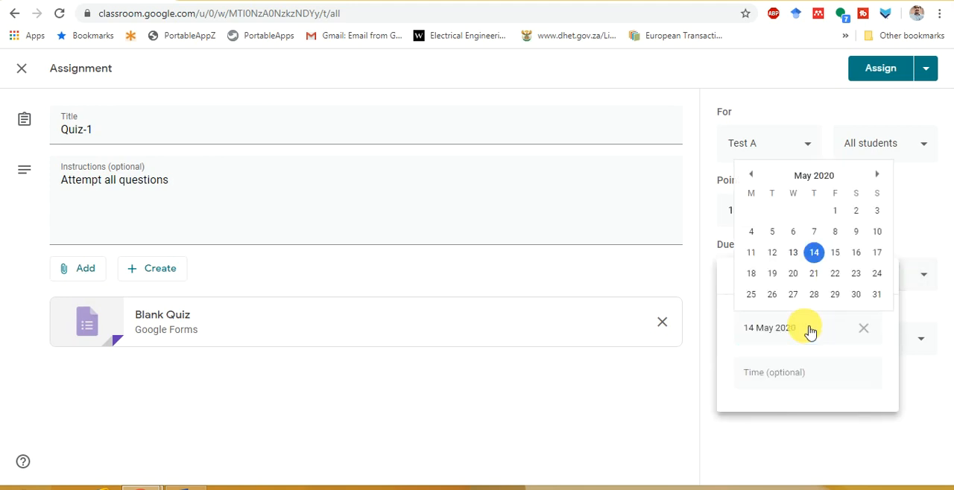
click(835, 254)
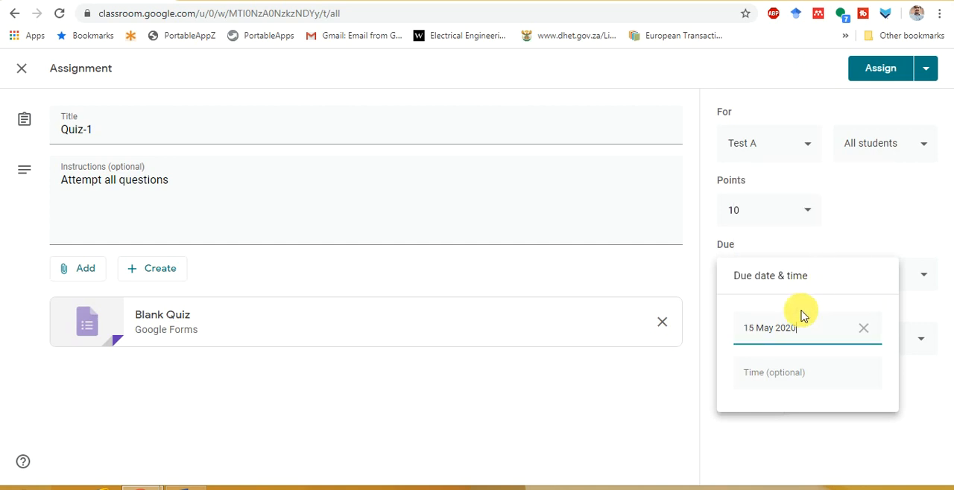
click(785, 371)
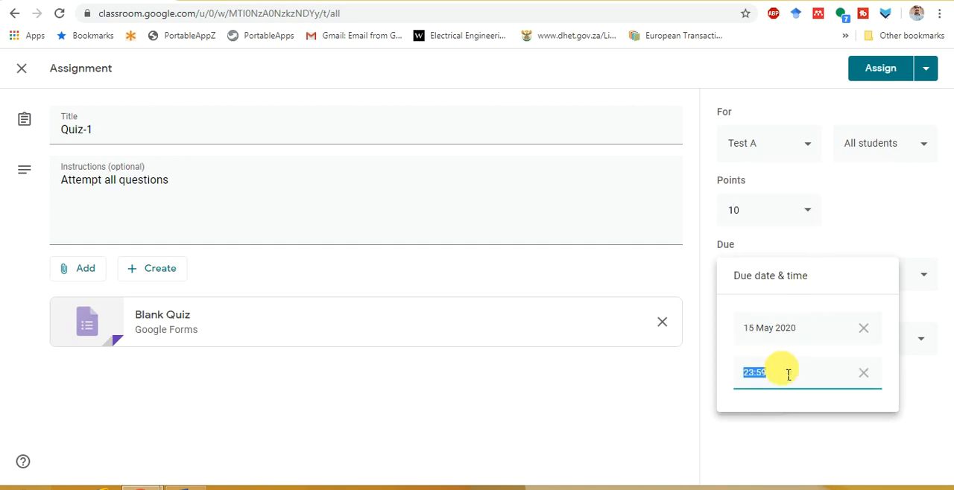
click(675, 378)
Create a new topic named XYZ for the quiz assignment
click(779, 342)
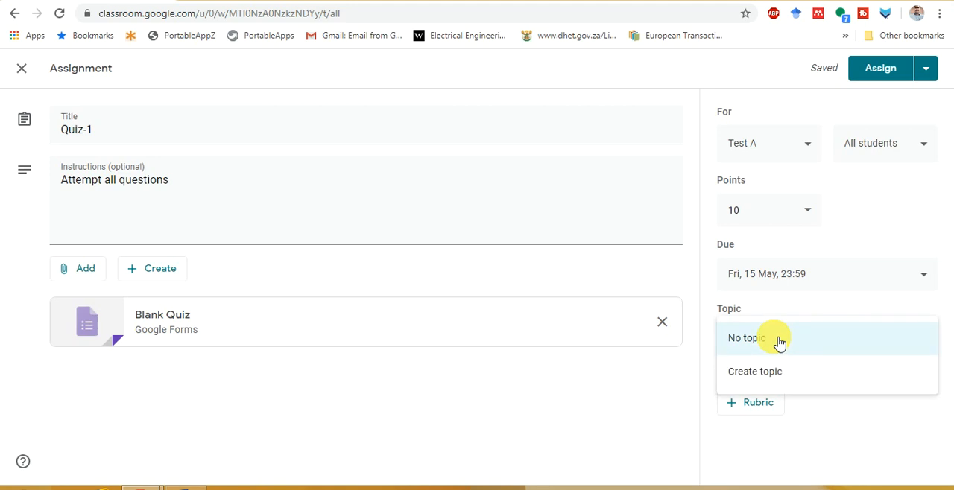
click(771, 377)
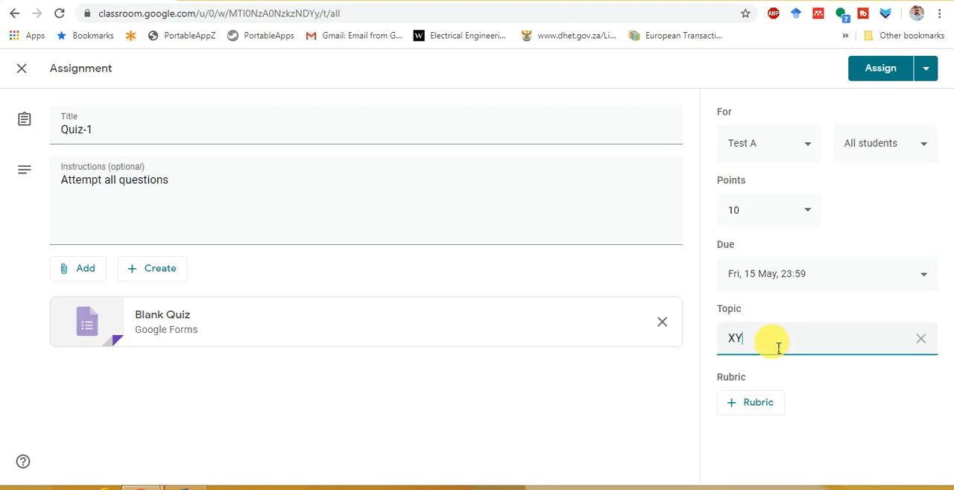
click(531, 413)
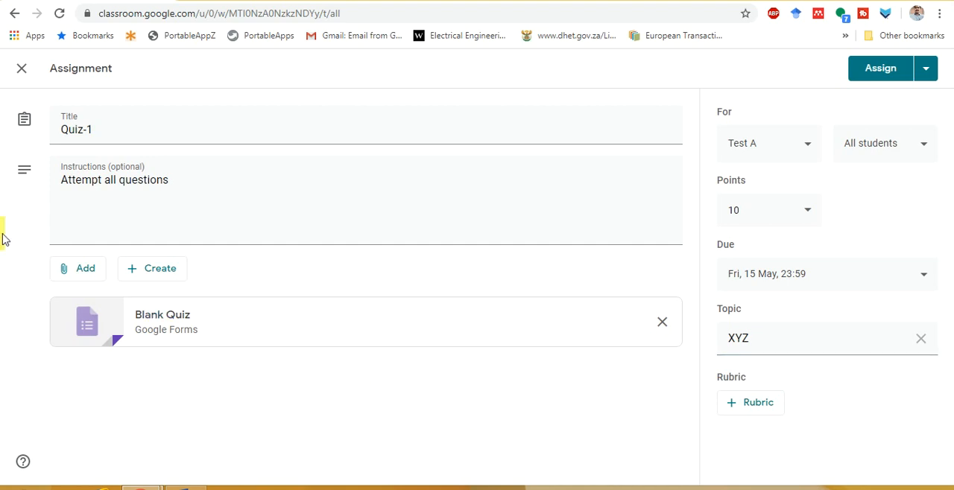
Open the attached Blank Quiz form for editing and change its title to Quiz-1
click(149, 316)
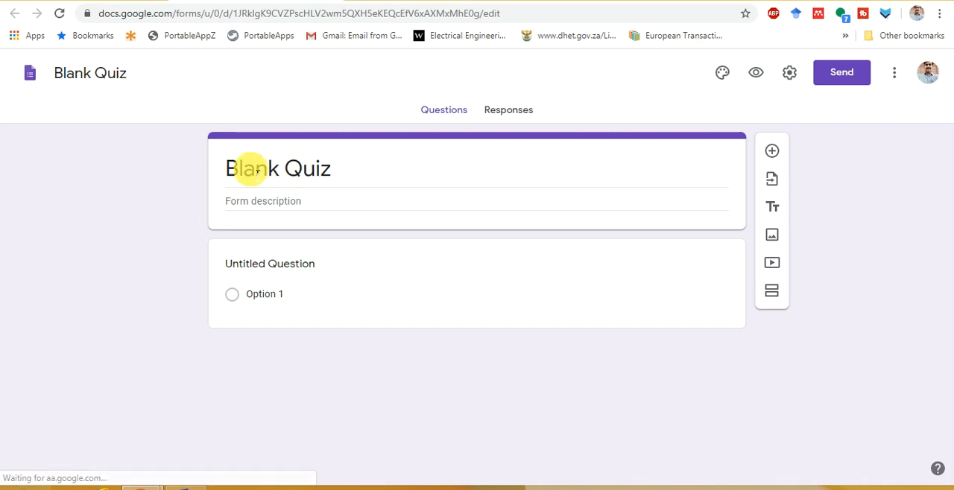
click(241, 170)
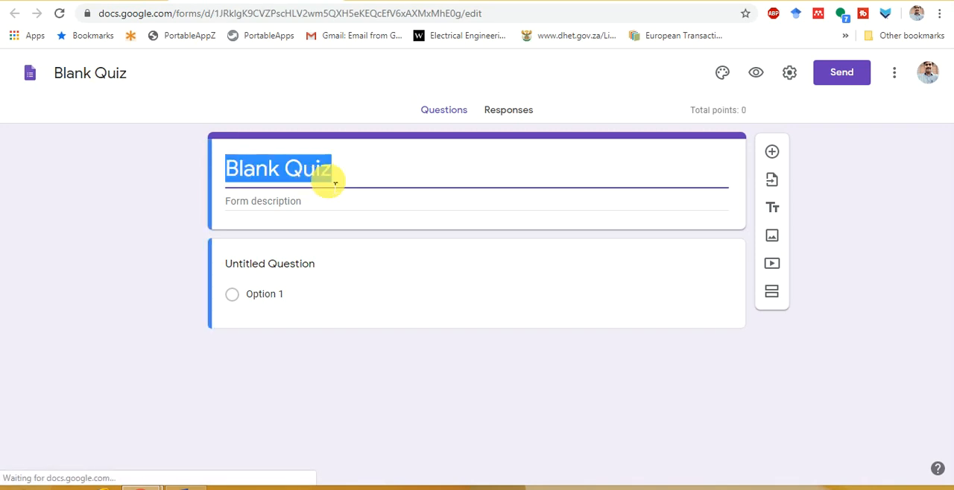
click(334, 178)
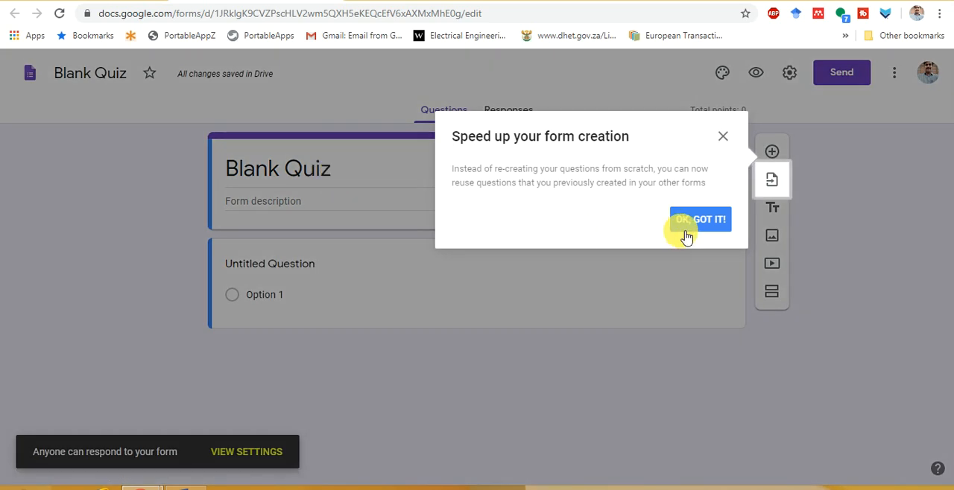
click(687, 236)
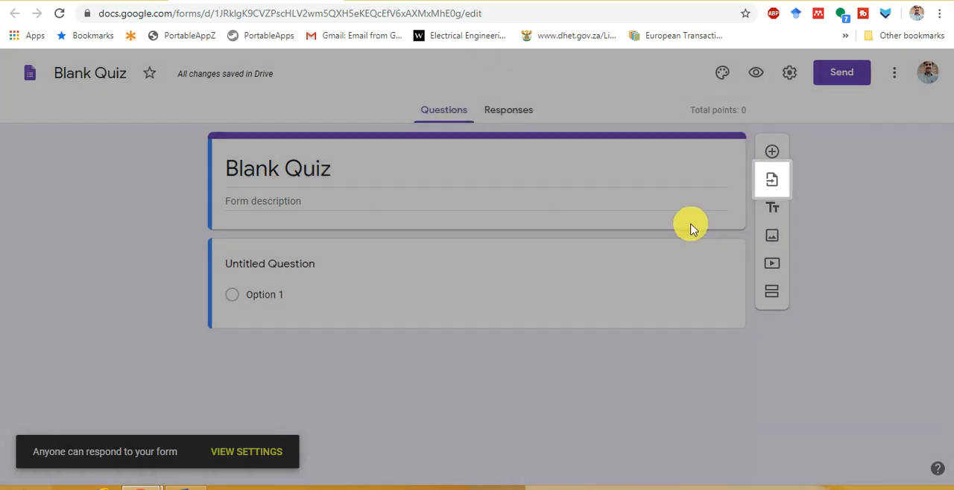
click(381, 171)
text(Quiz-1)
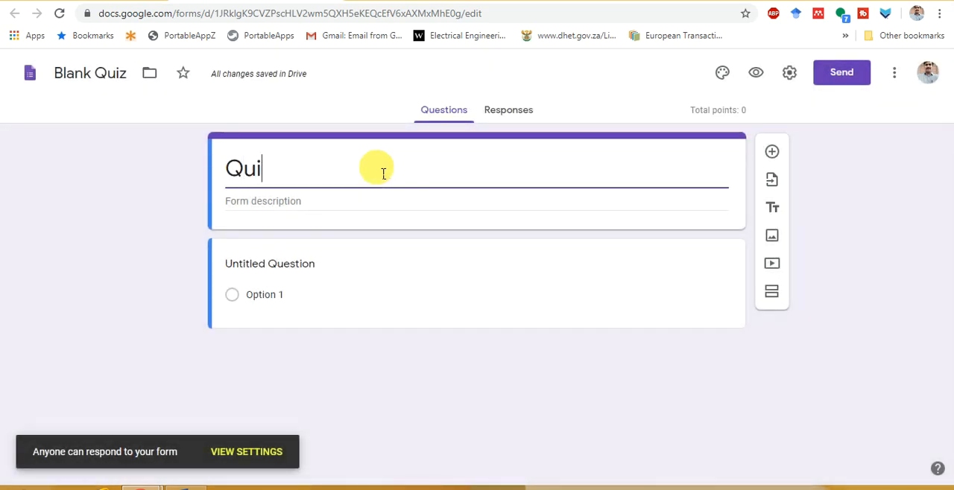
Copy "Post type insulators are generally used in lines operating" from the Word document into the form's untitled question
click(293, 267)
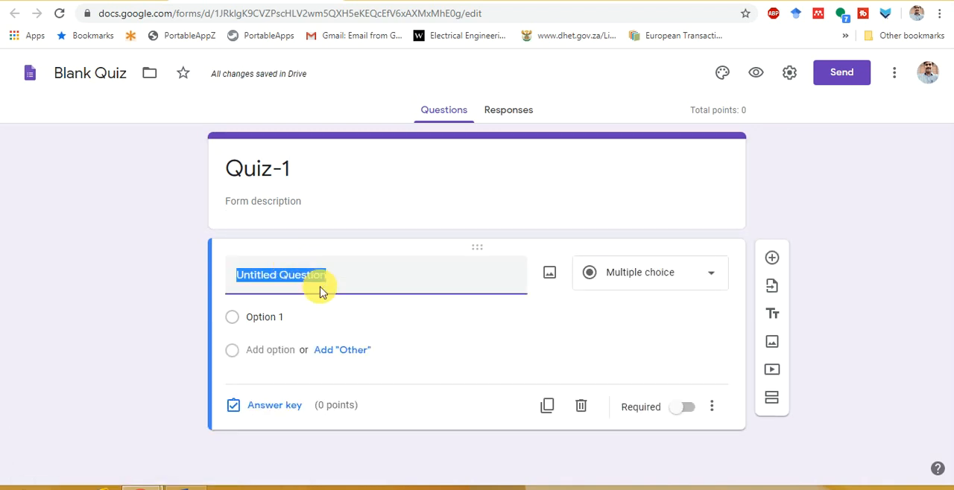
click(196, 485)
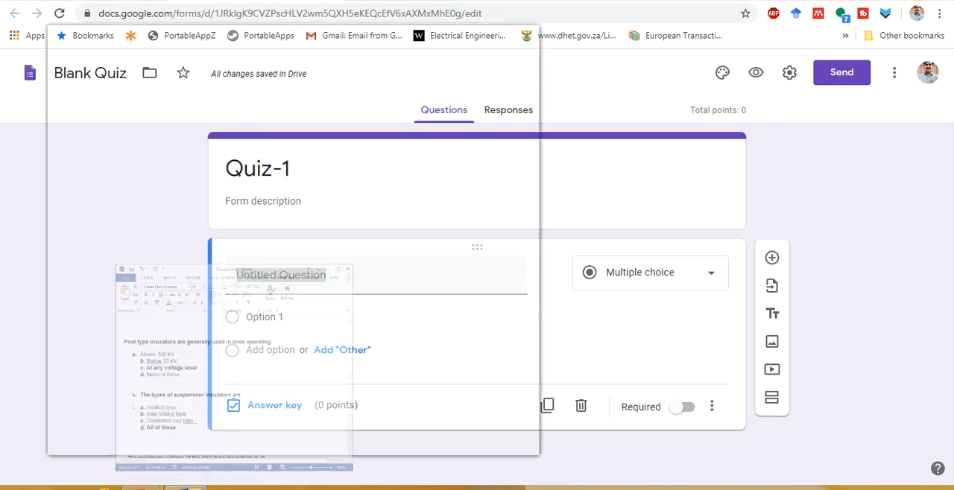
drag(75, 188, 365, 196)
key(ctrl+c)
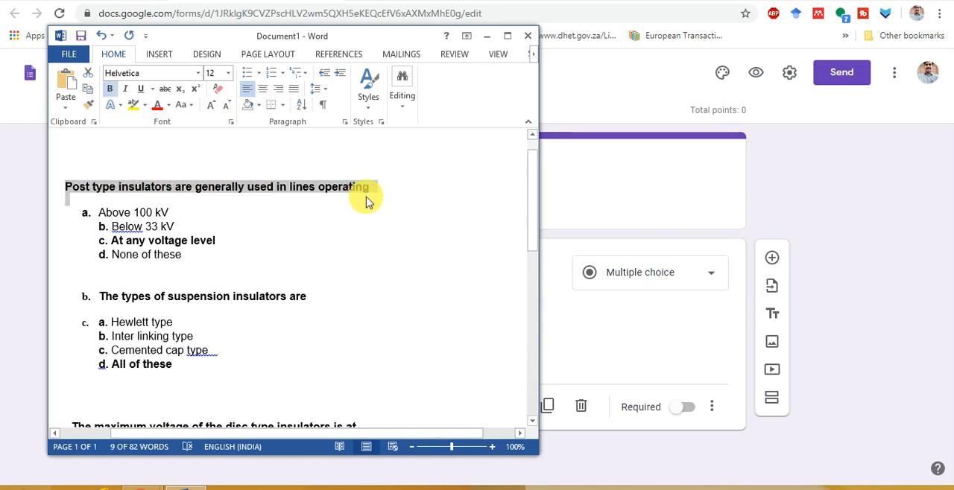
click(560, 220)
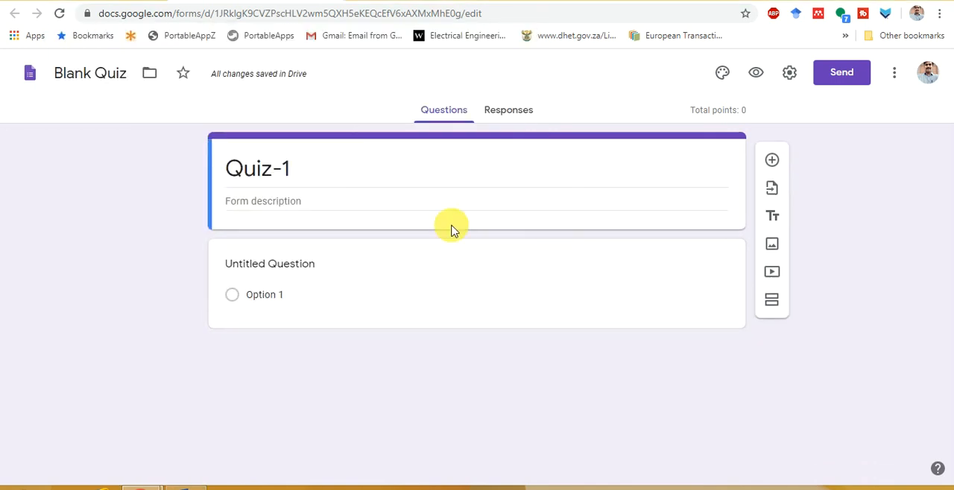
click(283, 264)
key(ctrl+v)
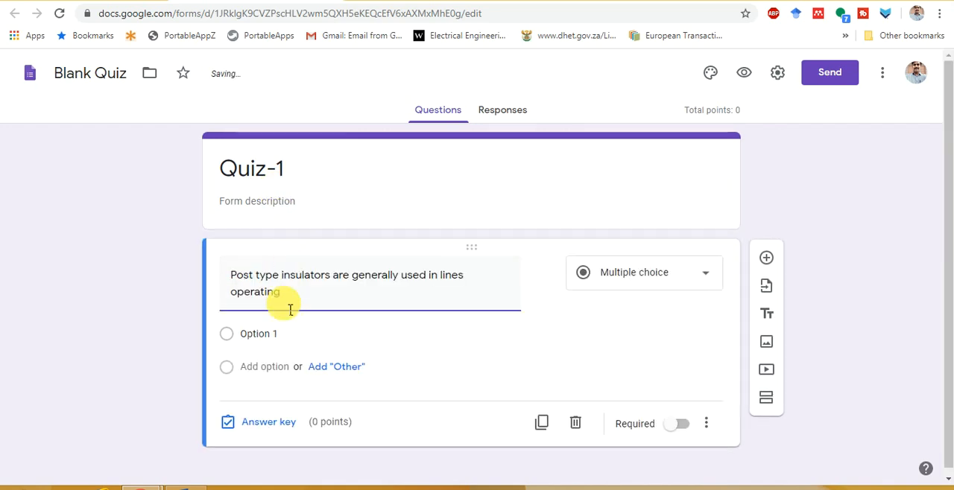
Copy the four answer options, Above 100 kV through None of these, from the Word document into the first question's options
key(alt+Tab)
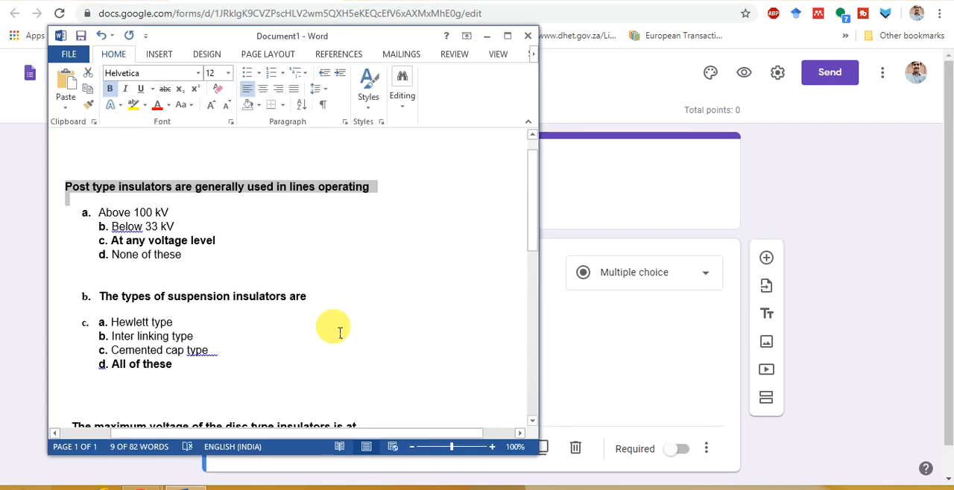
drag(105, 220, 260, 256)
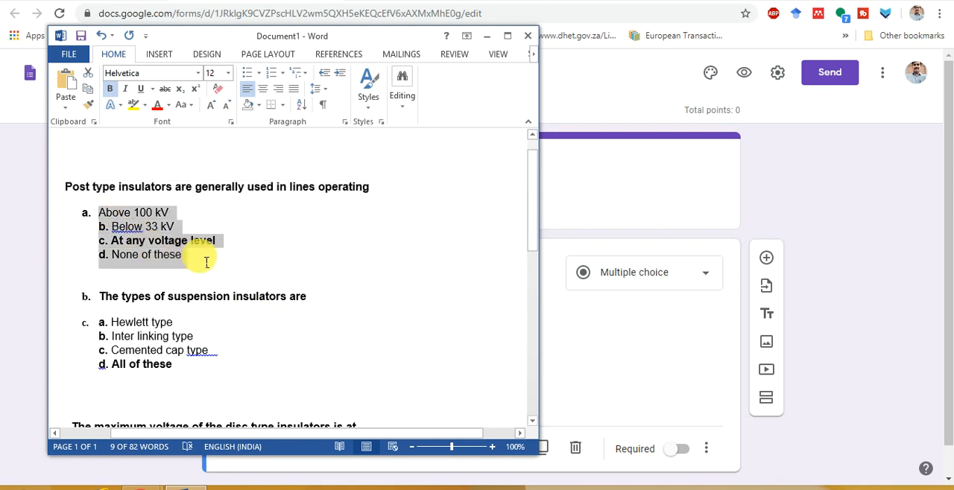
click(88, 214)
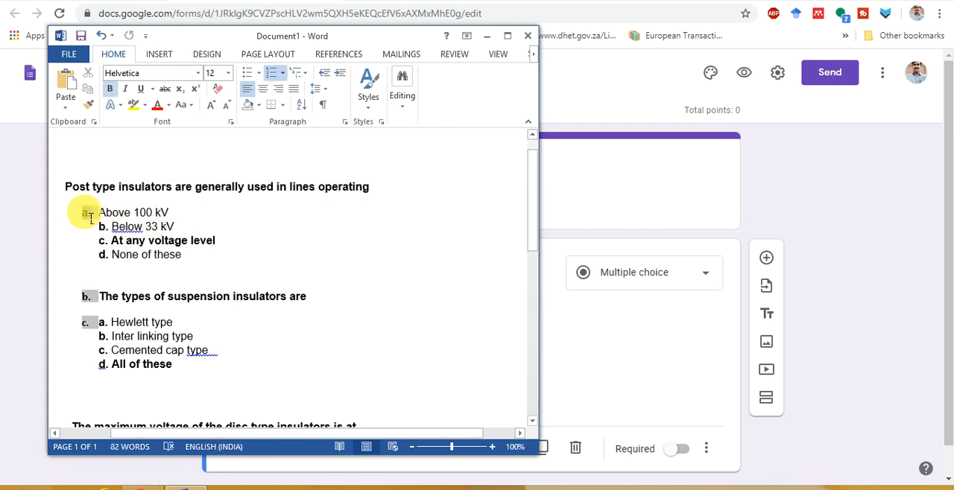
drag(95, 214, 209, 274)
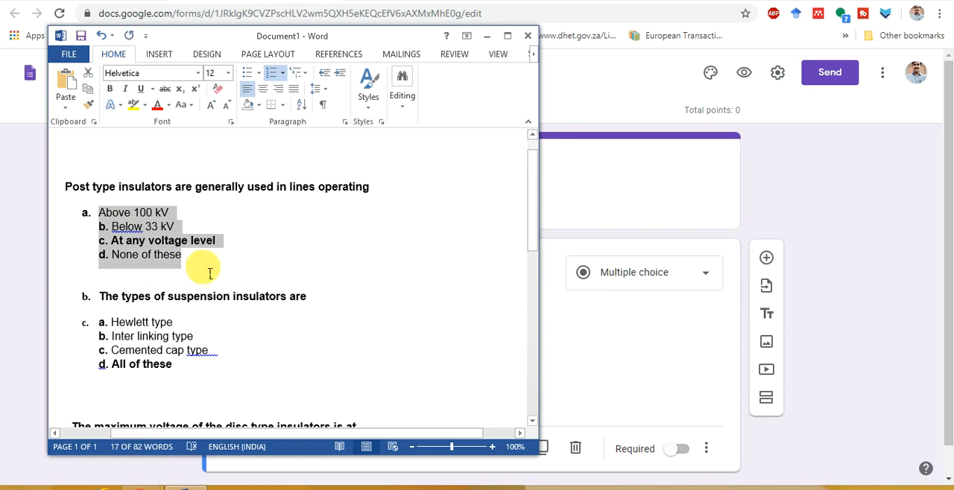
click(619, 335)
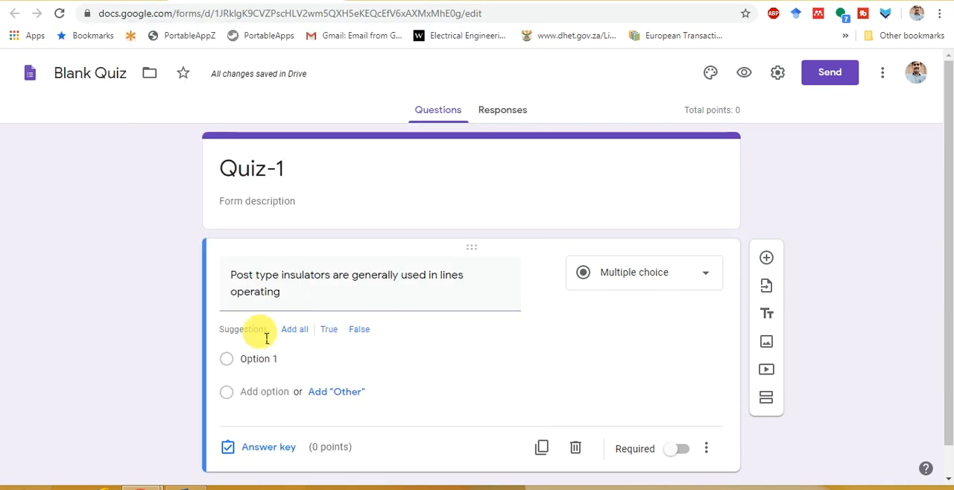
click(251, 358)
text(a. Above 100 kV b. Below 33 kV c. At any voltage level d. None of these)
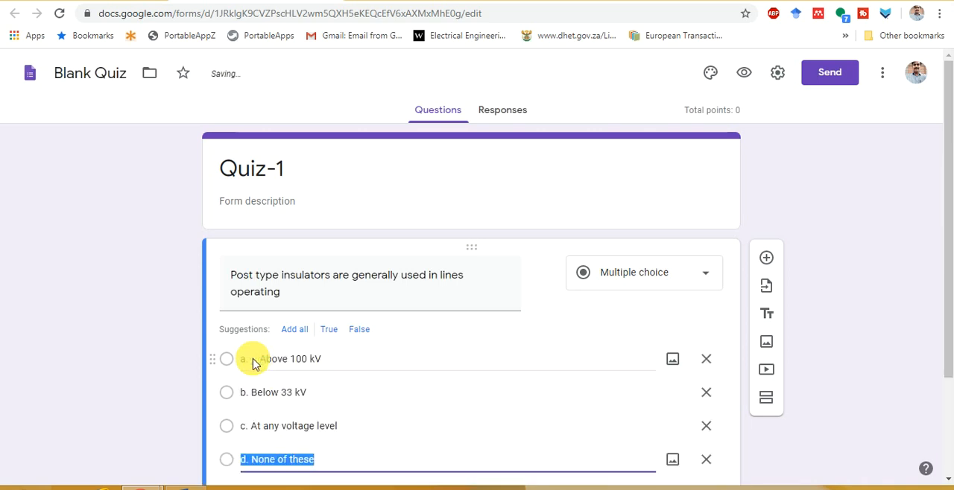
Remove the letter prefixes from the first question's options "Above 100 kV" and "Below 33 kV"
click(262, 370)
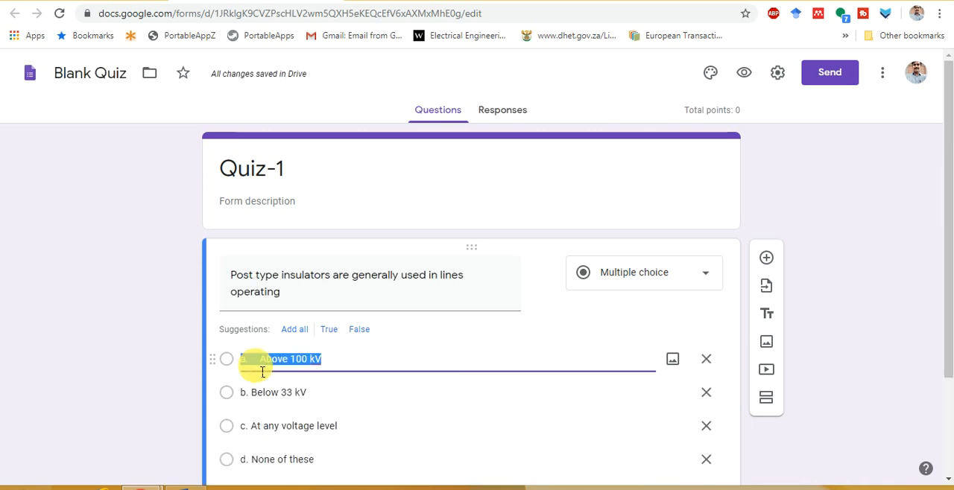
click(262, 371)
key(Delete)
key(Delete)
key(Delete)
key(Delete)
key(Delete)
key(Delete)
key(Delete)
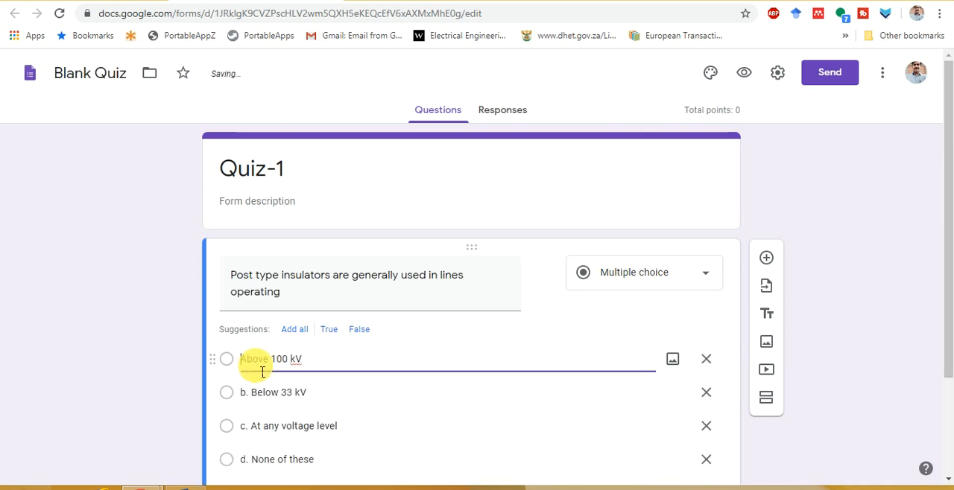
key(Down)
key(Left)
key(Delete)
key(Delete)
key(Delete)
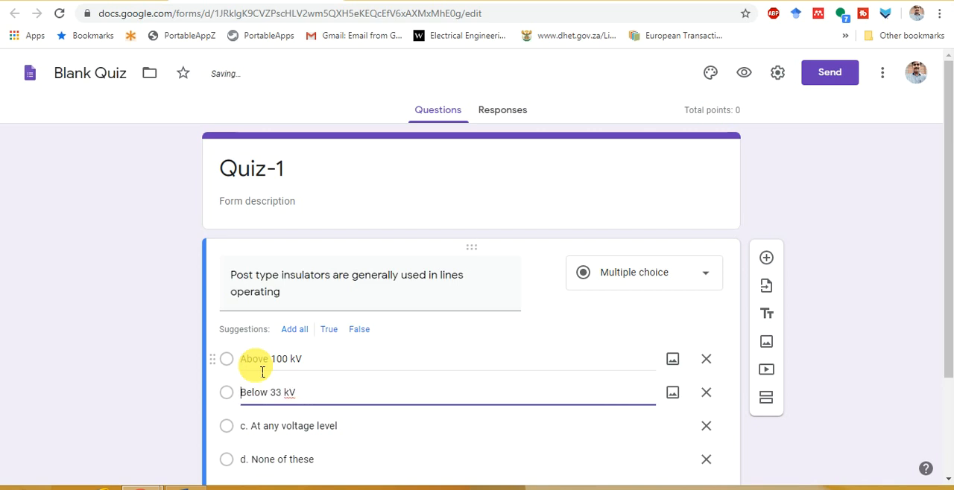
Remove the letter prefixes from the first question's options "At any voltage level" and "None of these"
key(Down)
key(Left)
key(Delete)
key(Delete)
key(Delete)
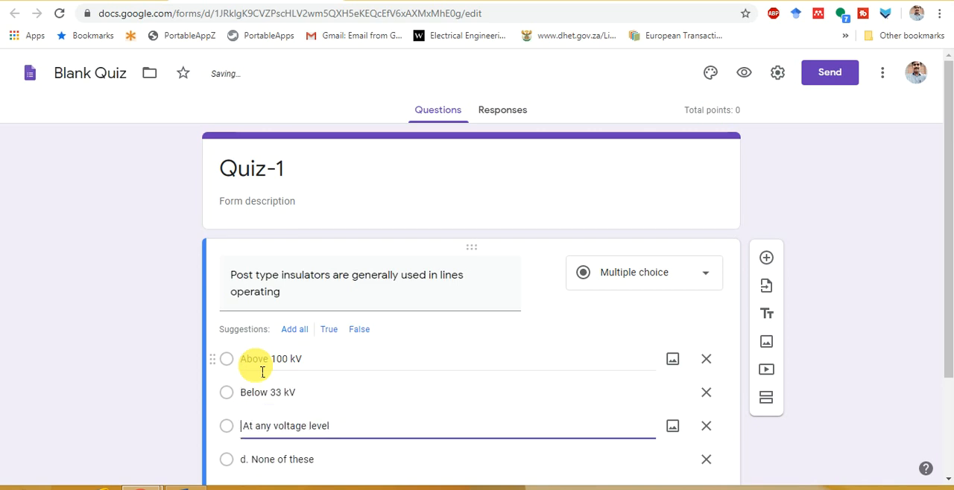
key(Down)
key(Left)
key(Delete)
key(Delete)
key(Delete)
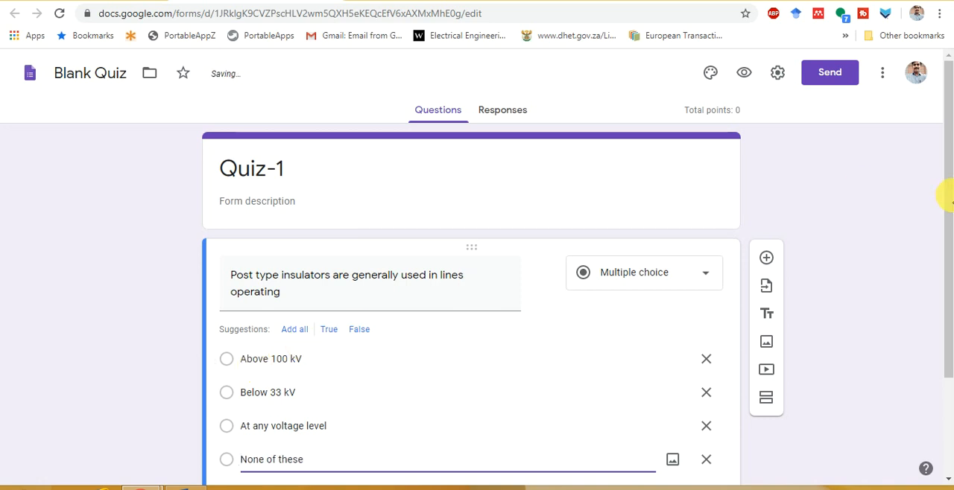
Set "At any voltage level" as the first question's correct answer in the answer key and make it worth 1 point
drag(943, 196, 945, 268)
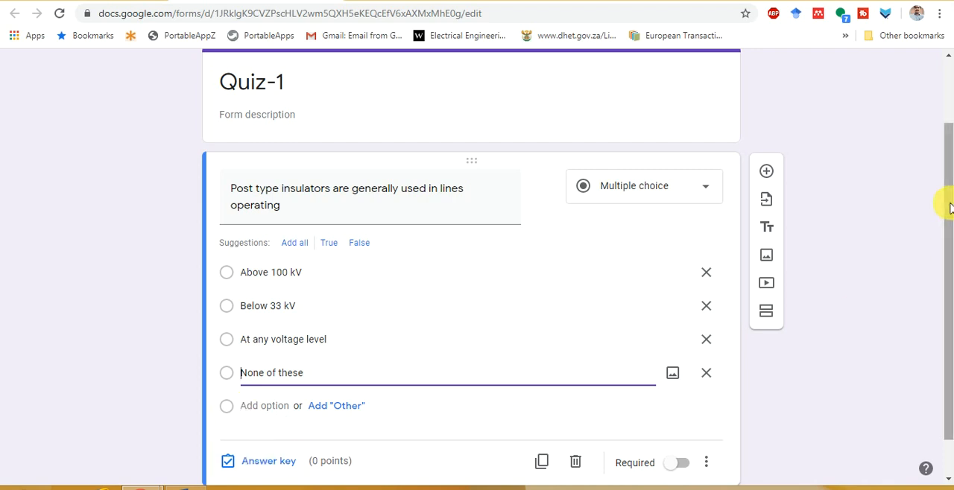
drag(948, 203, 948, 255)
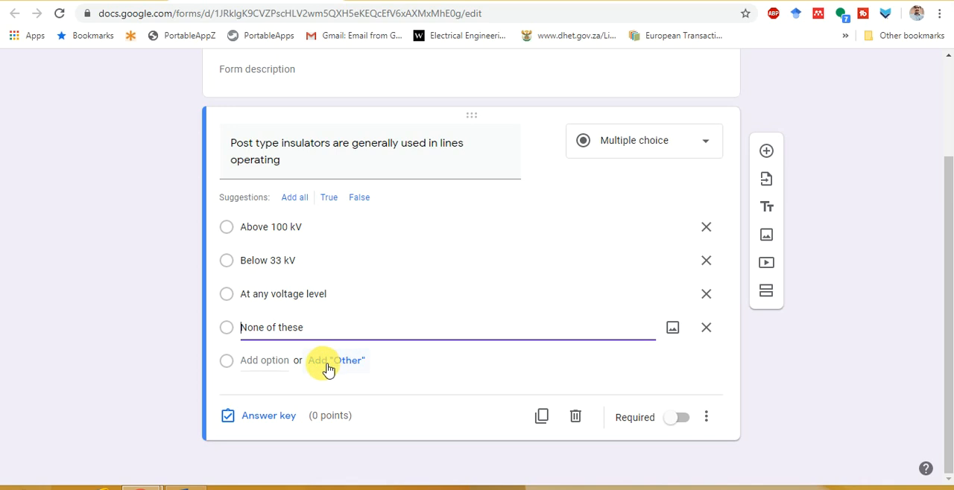
click(264, 417)
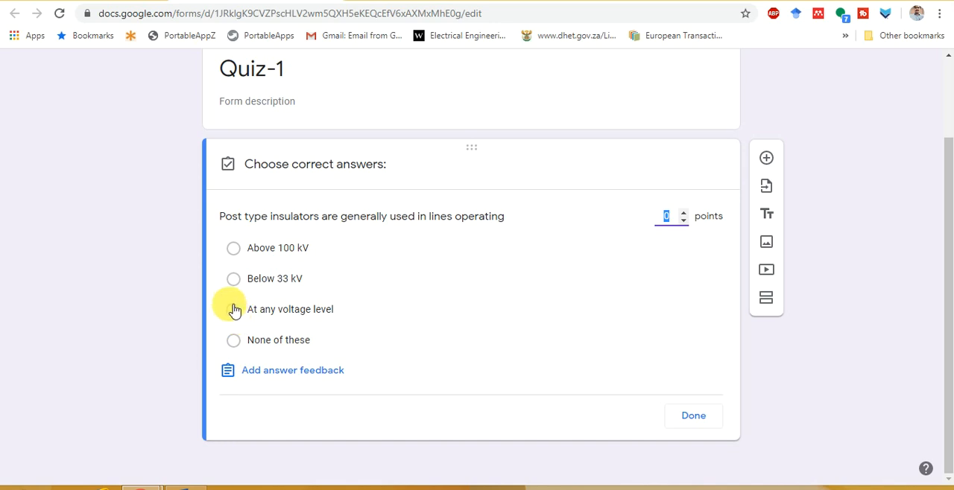
click(239, 317)
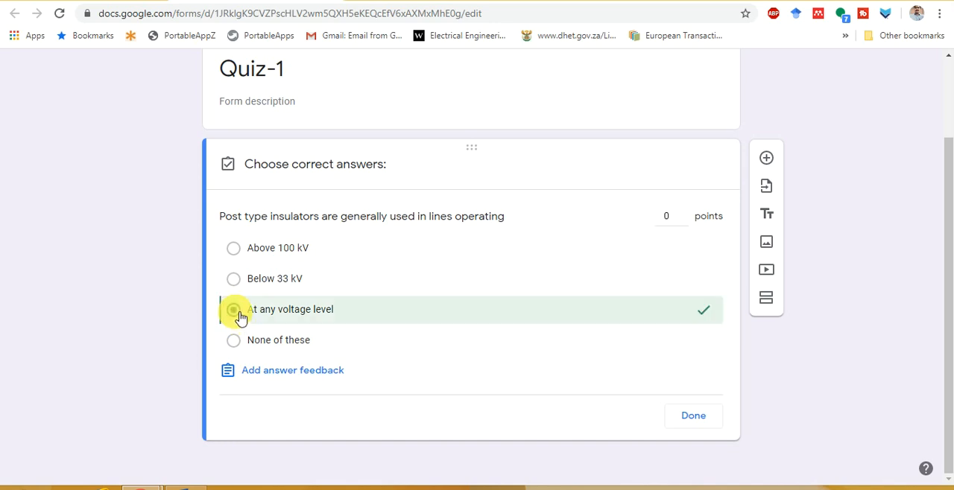
click(678, 220)
click(702, 422)
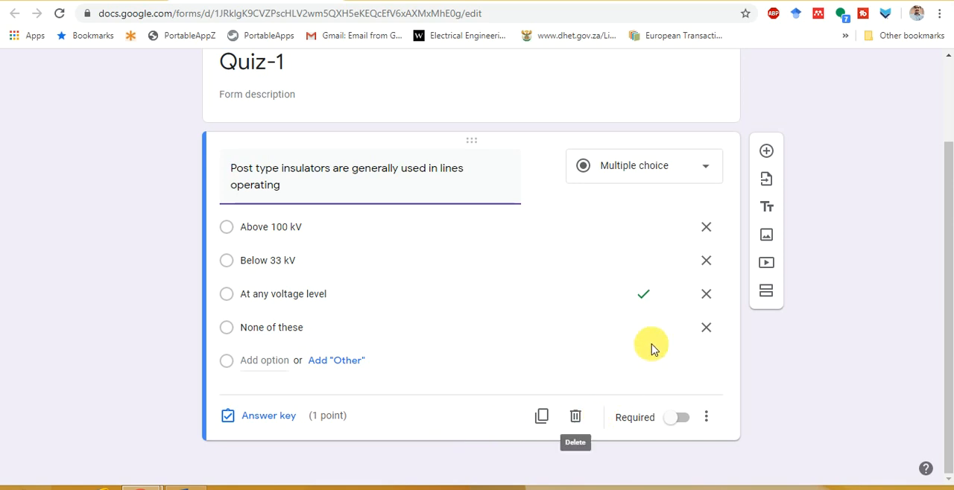
Make the first question required and turn on shuffling of its option order
click(676, 425)
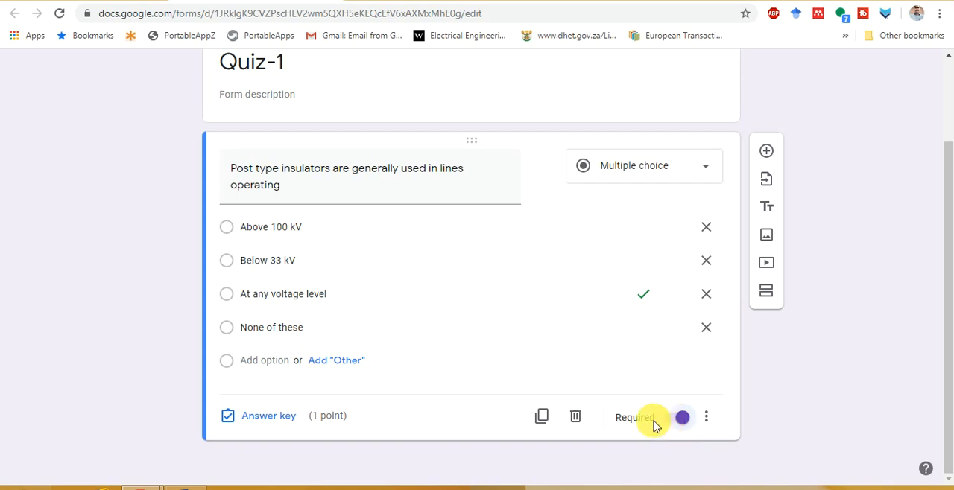
click(708, 420)
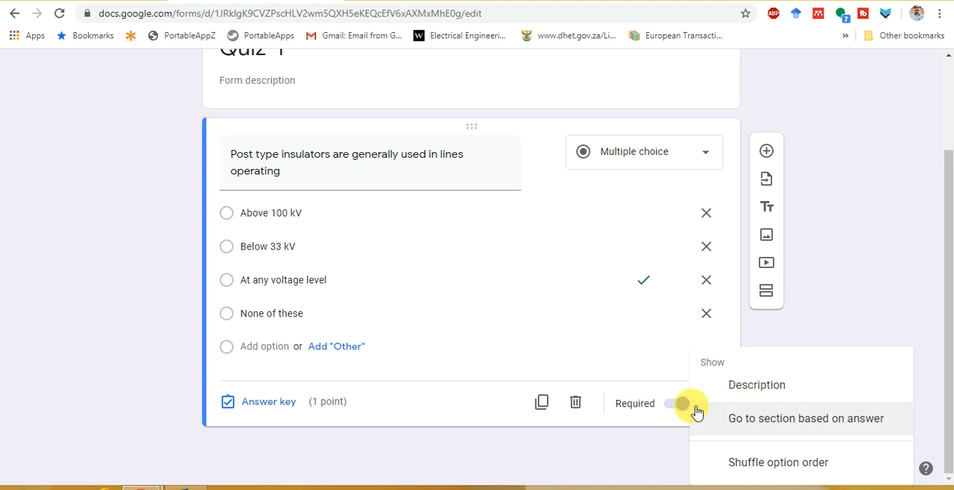
click(658, 438)
click(709, 425)
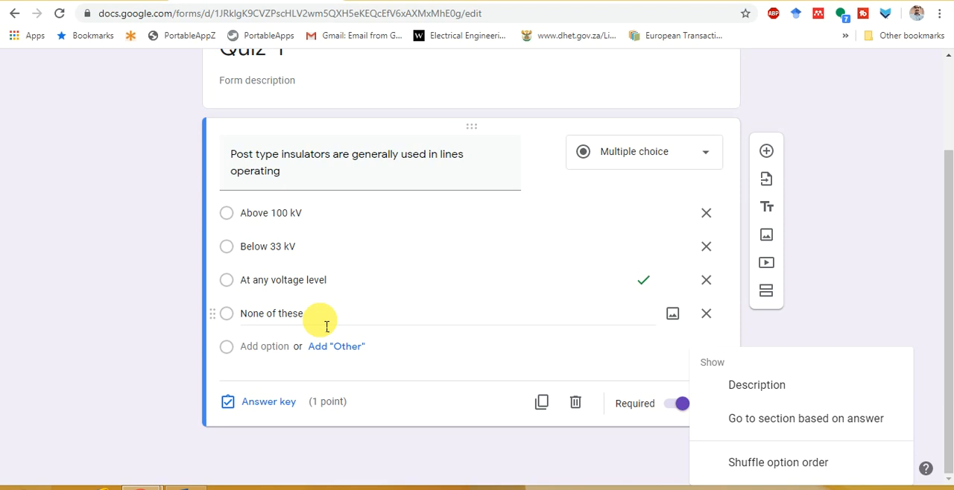
click(767, 472)
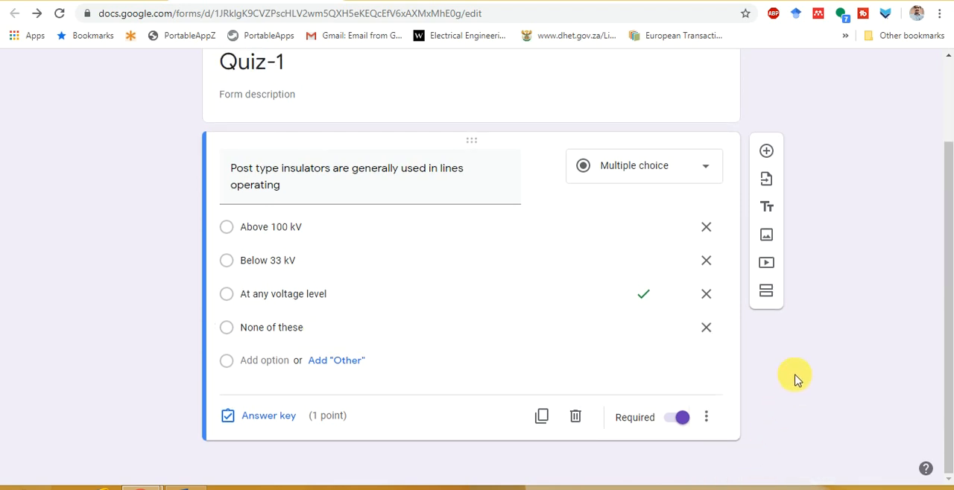
Add a second question with the text "The types of suspension insulators are" from the Word document, without its letter prefix
click(775, 152)
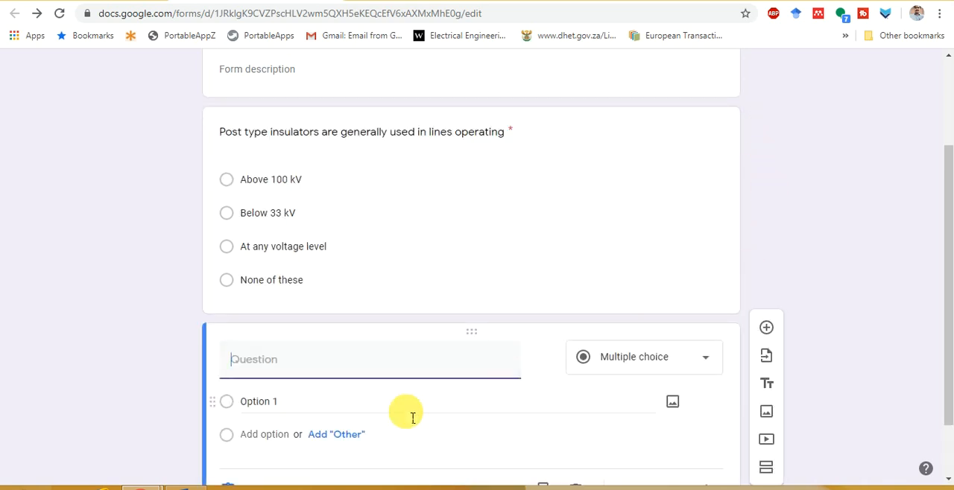
click(194, 486)
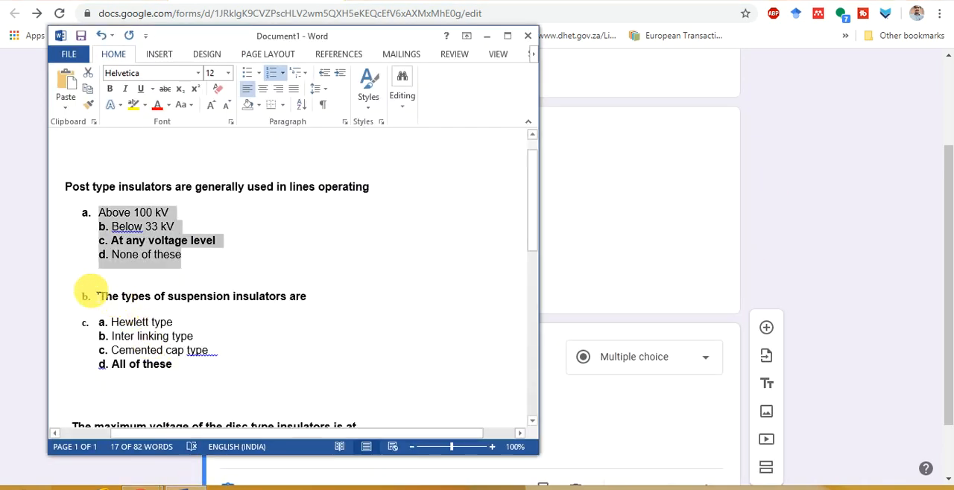
drag(99, 296, 318, 299)
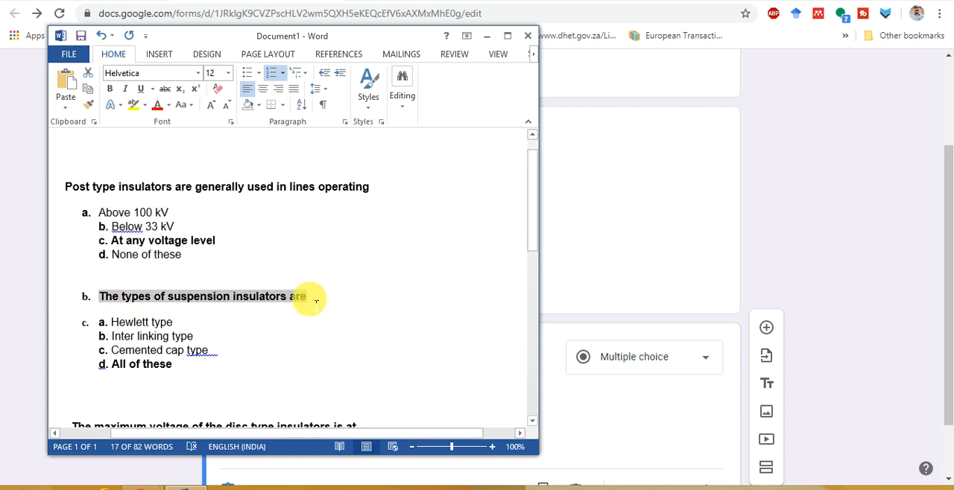
key(ctrl+c)
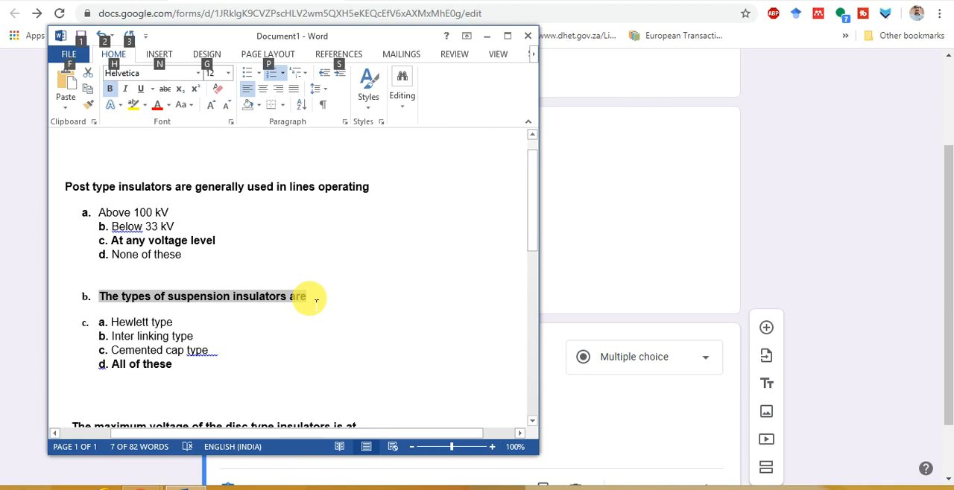
key(alt+Tab)
click(300, 365)
key(ctrl+v)
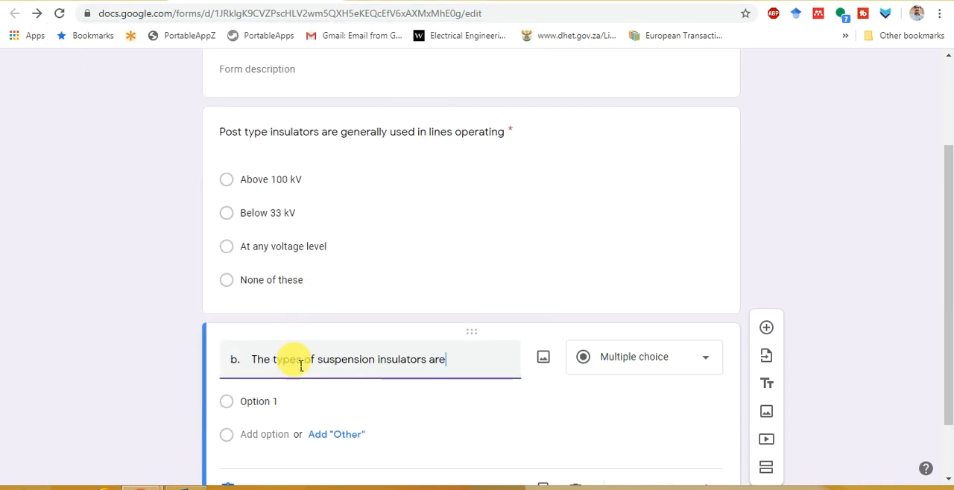
click(253, 361)
key(BackSpace)
key(BackSpace)
key(BackSpace)
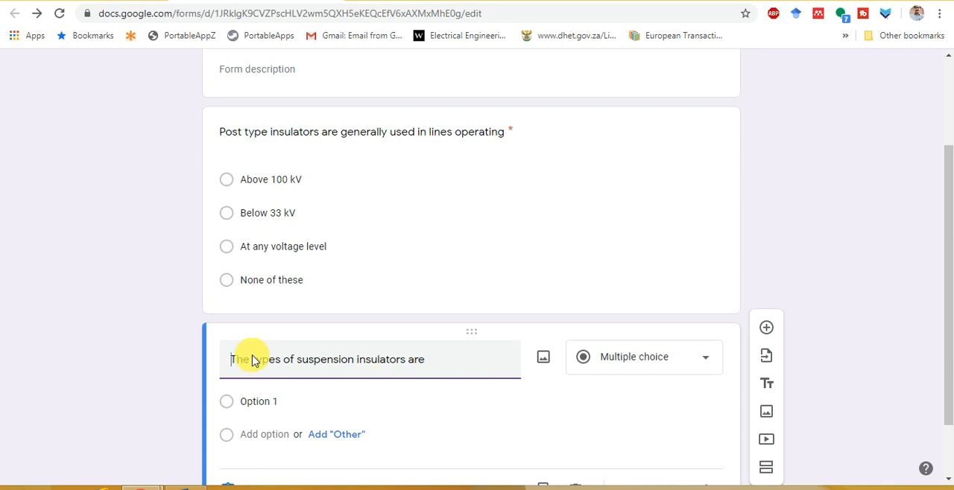
Copy the four answer options, Hewlett type through All of these, from the Word document into the second question's options
key(alt+Tab)
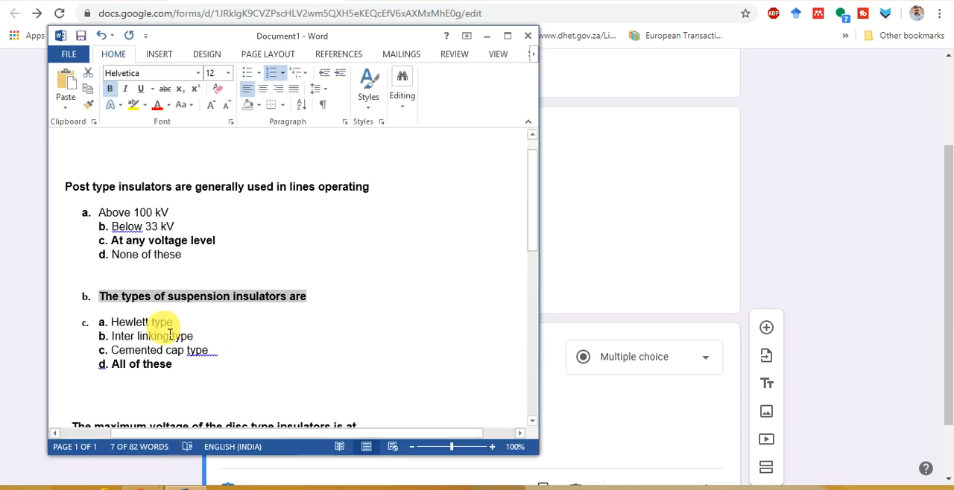
drag(110, 328, 168, 375)
key(alt+Tab)
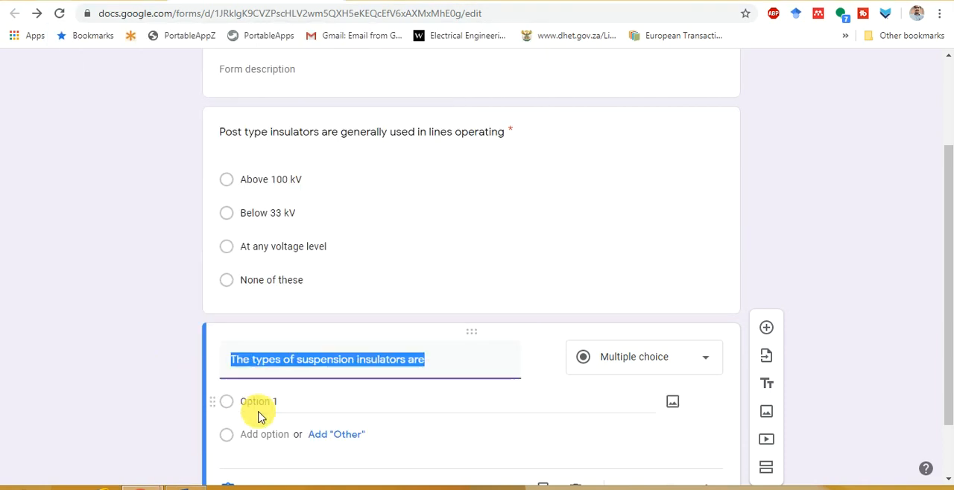
click(261, 409)
key(ctrl+v)
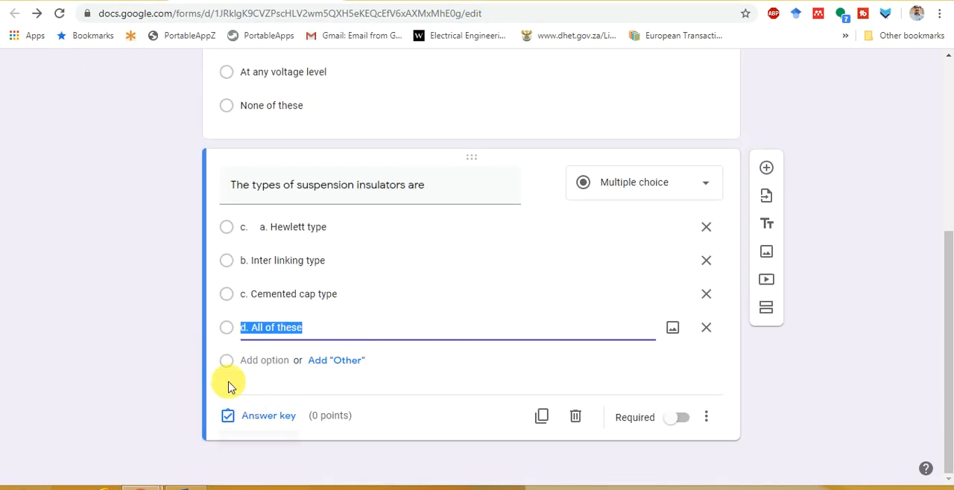
Remove the letter prefixes from the second question's options, leaving Hewlett type, Inter linking type, Cemented cap type and All of these
click(275, 232)
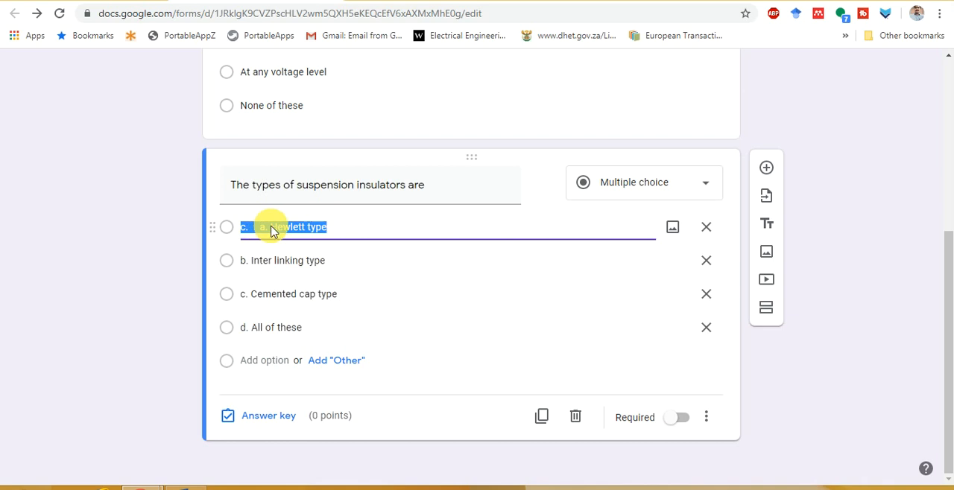
click(271, 231)
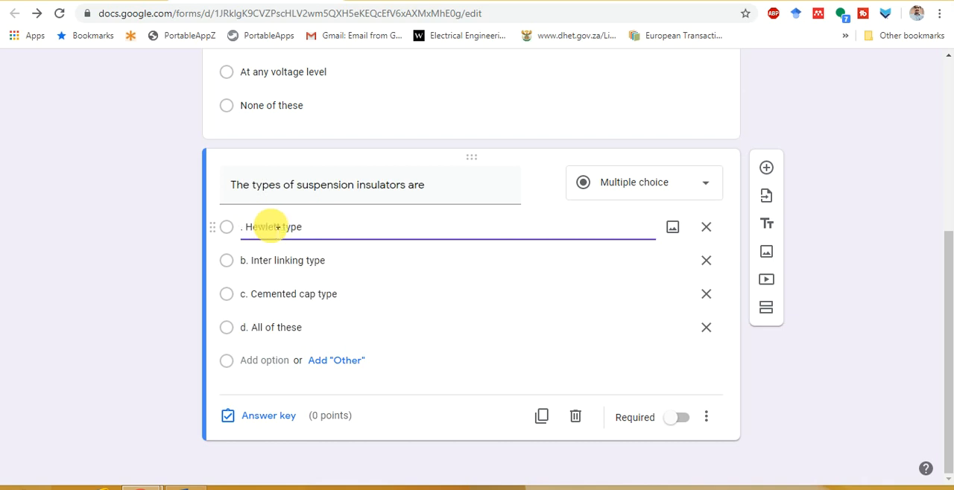
key(Tab)
key(Home)
key(Delete)
key(Delete)
key(Delete)
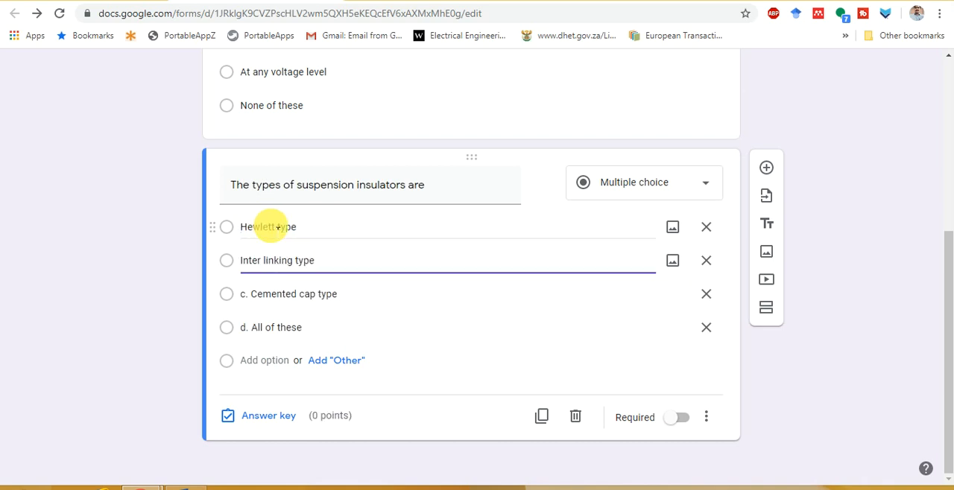
key(Tab)
key(Home)
key(Delete)
key(Delete)
key(Delete)
key(Tab)
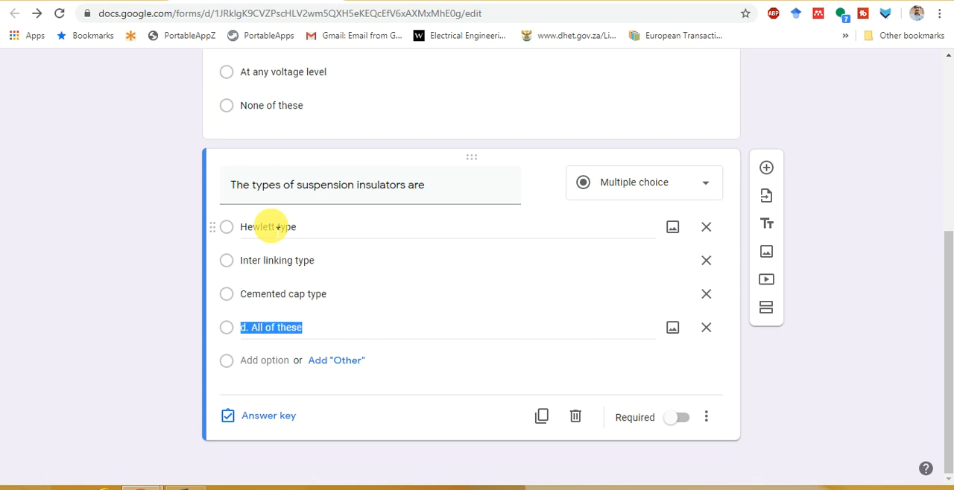
key(Home)
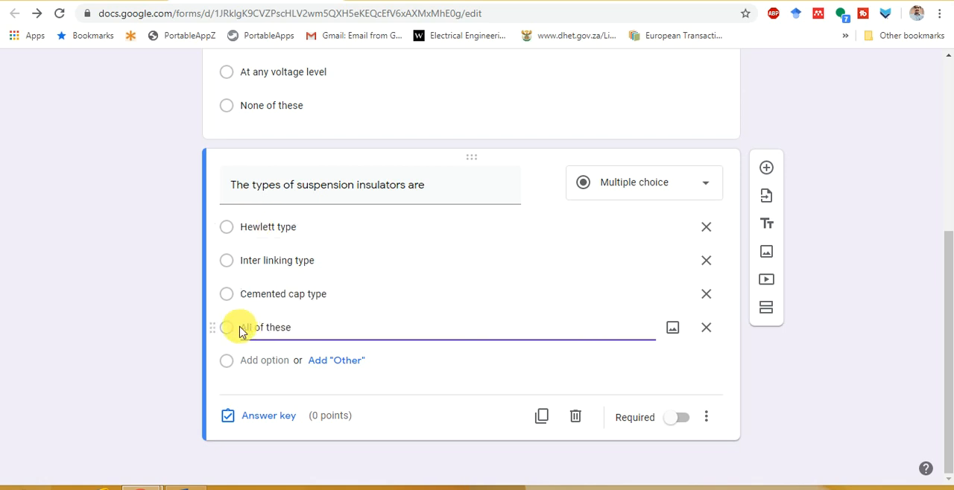
Set "All of these" as the second question's correct answer and give the question 1 point, checking the answer against the Word document
click(261, 421)
click(195, 489)
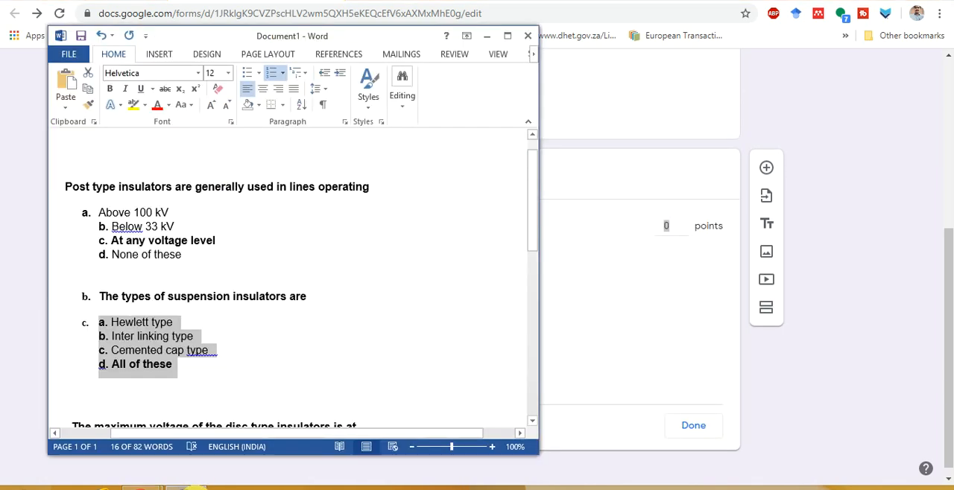
scroll(237, 378, down, 5)
mouse_move(142, 484)
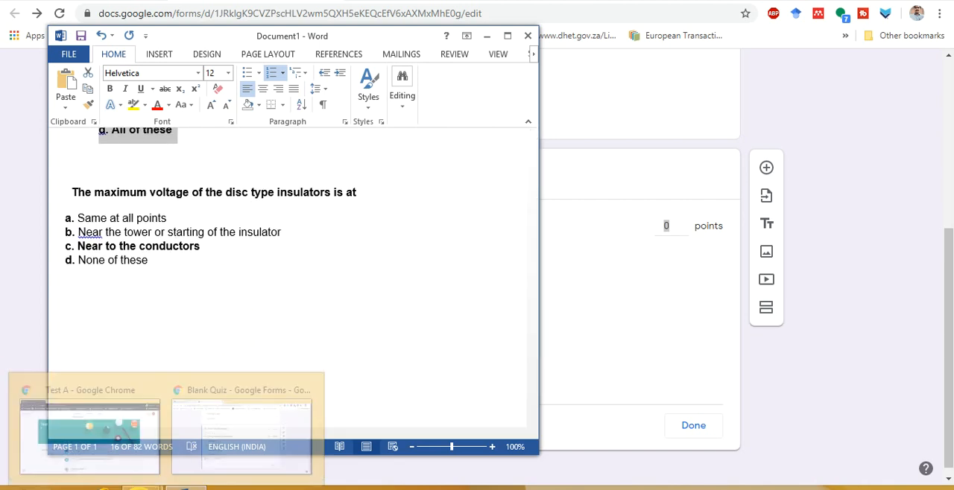
click(227, 437)
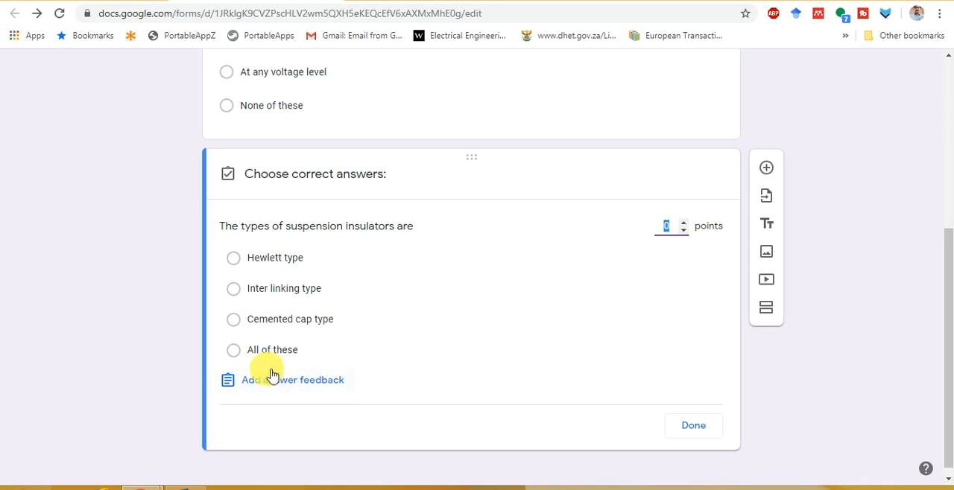
click(235, 350)
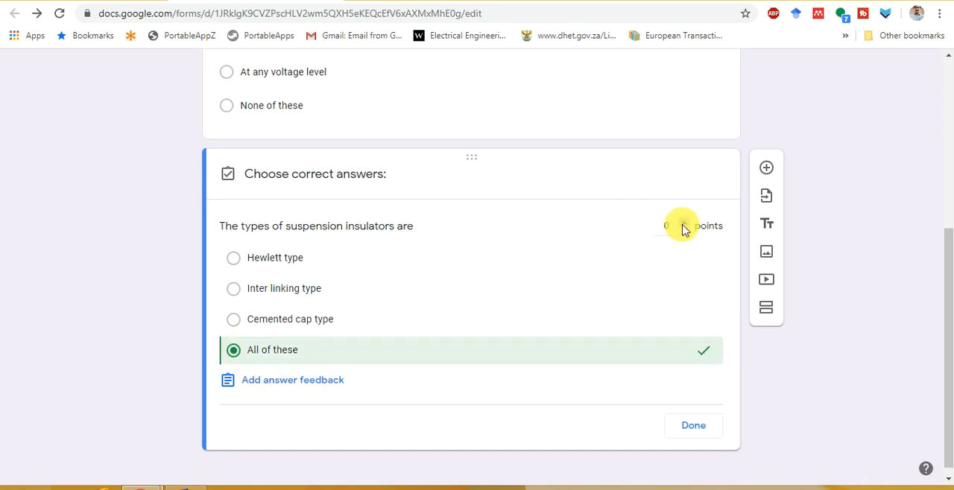
click(684, 226)
click(697, 431)
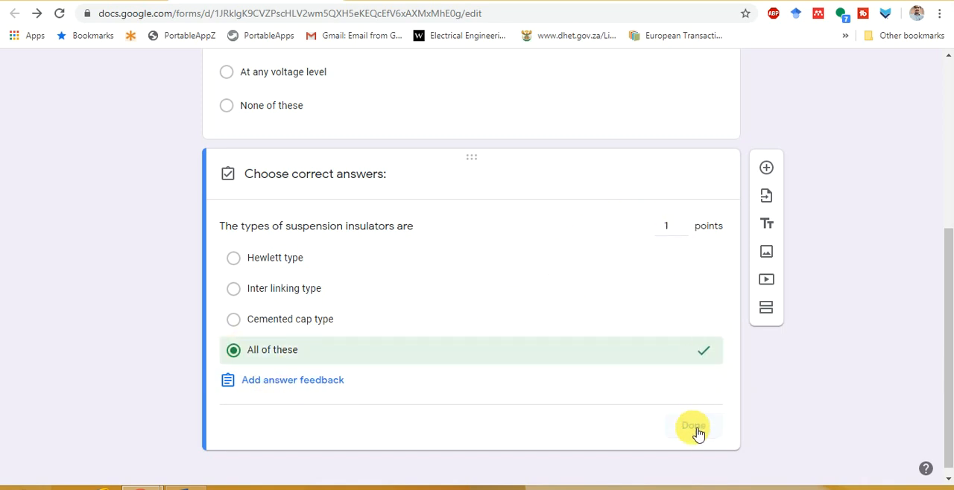
Make the suspension insulators question required and turn on shuffling of its option order
click(673, 419)
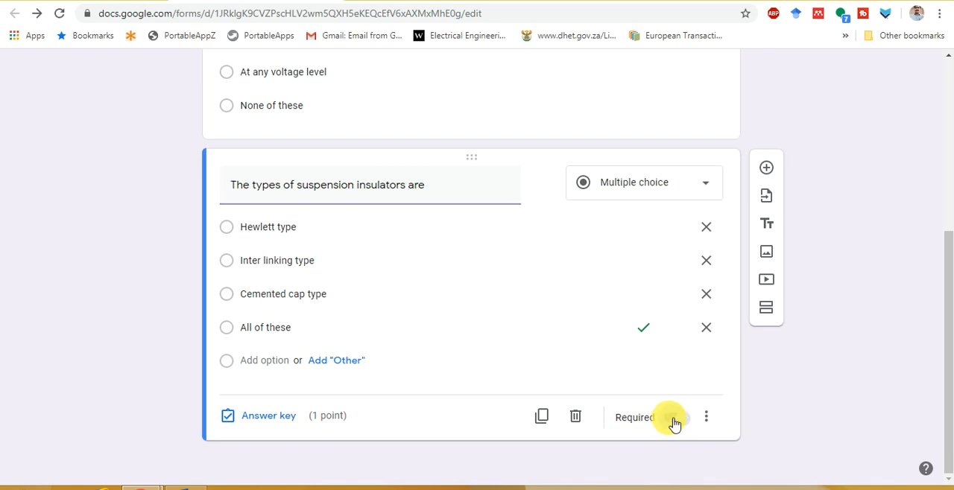
click(712, 425)
click(758, 454)
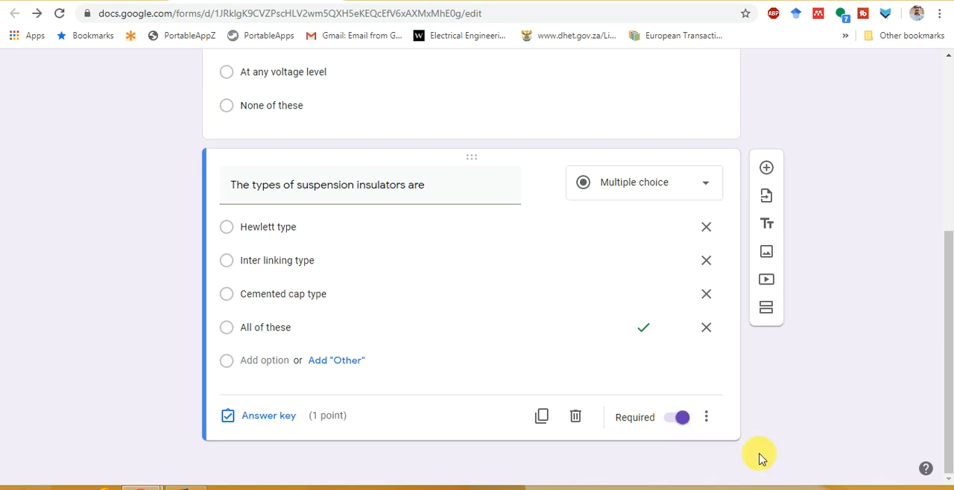
Add a third question with the text "The maximum voltage of the disc type insulators is at" copied from the Word document
scroll(735, 404, up, 5)
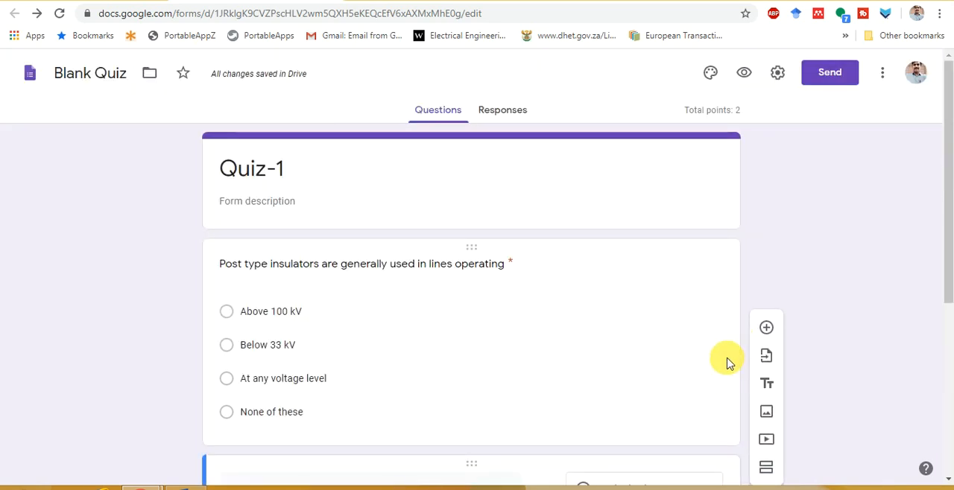
scroll(720, 371, down, 4)
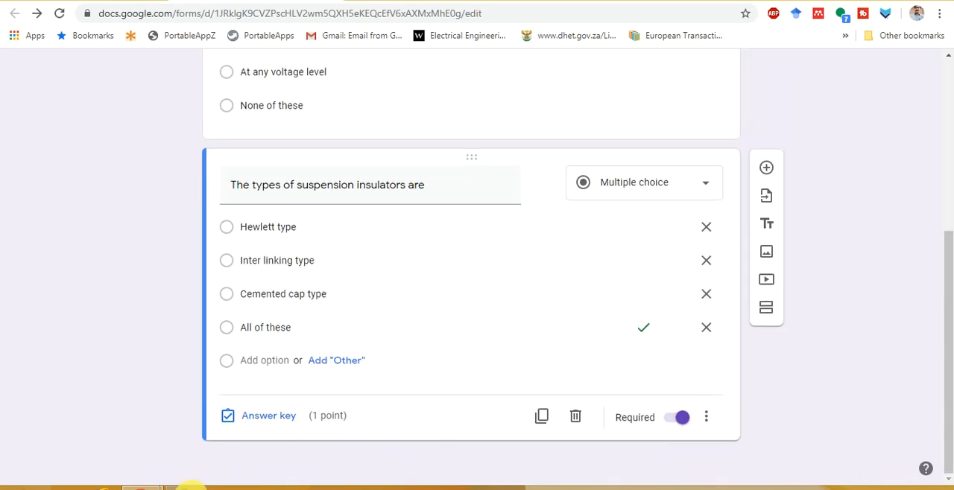
click(190, 485)
drag(74, 192, 293, 205)
key(Left)
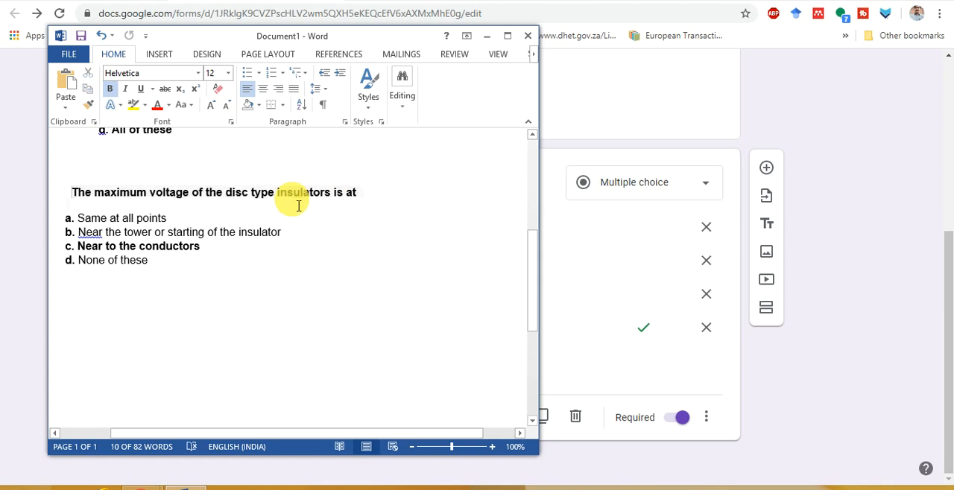
key(shift+End)
key(ctrl+c)
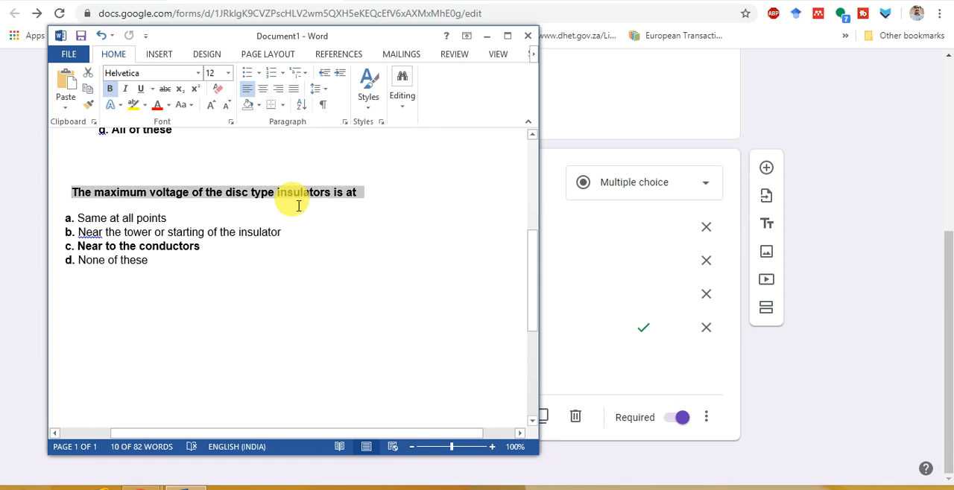
key(alt+Tab)
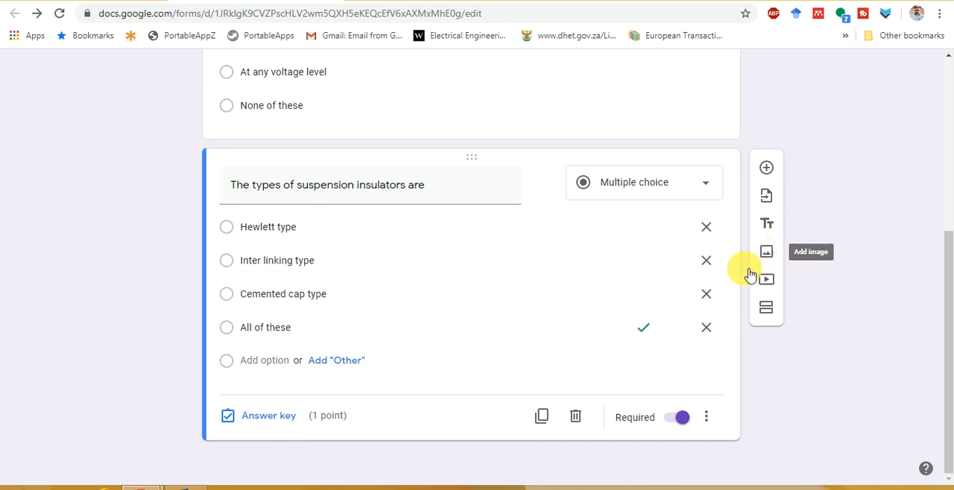
click(766, 168)
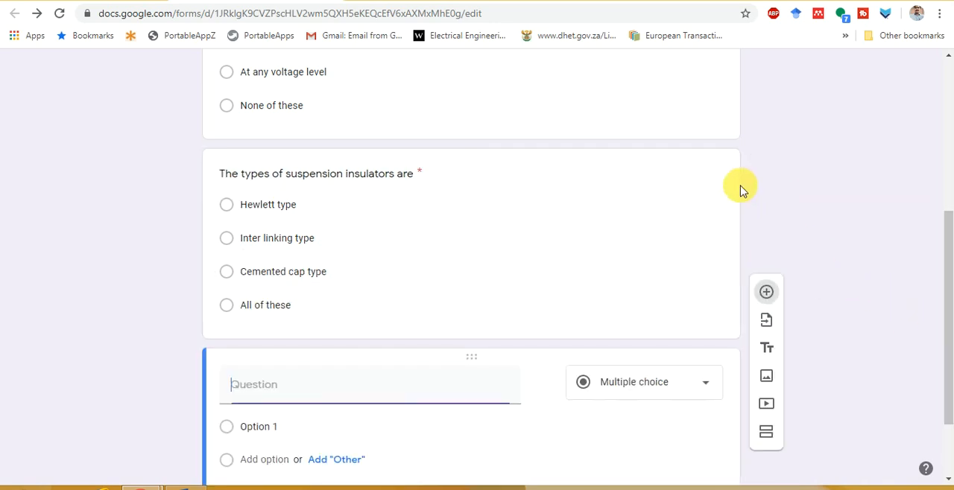
key(ctrl+v)
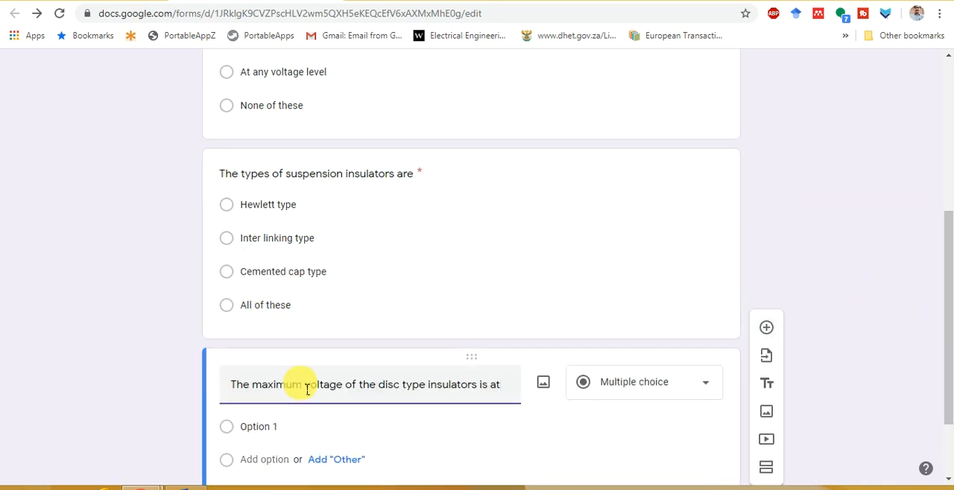
Copy the four answer options, Same at all points through None of these, from the Word document into the third question's options
key(alt+Tab)
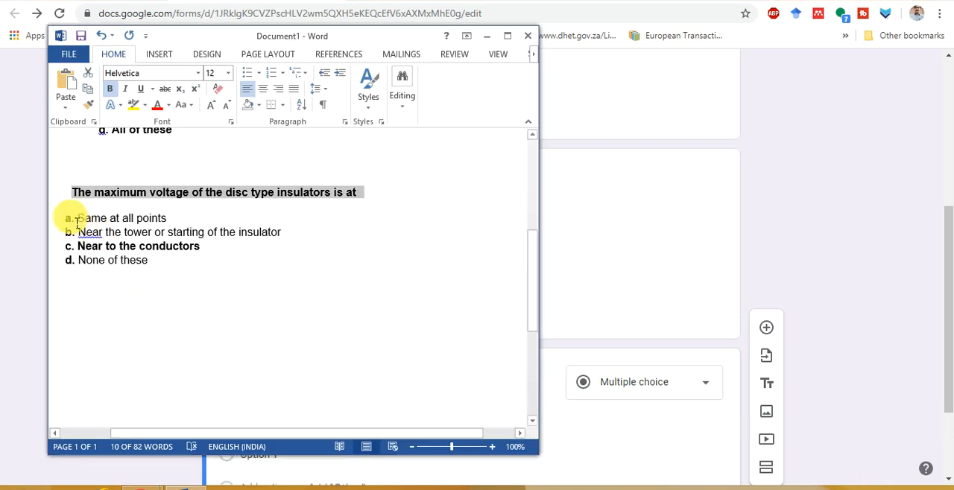
drag(68, 222, 198, 276)
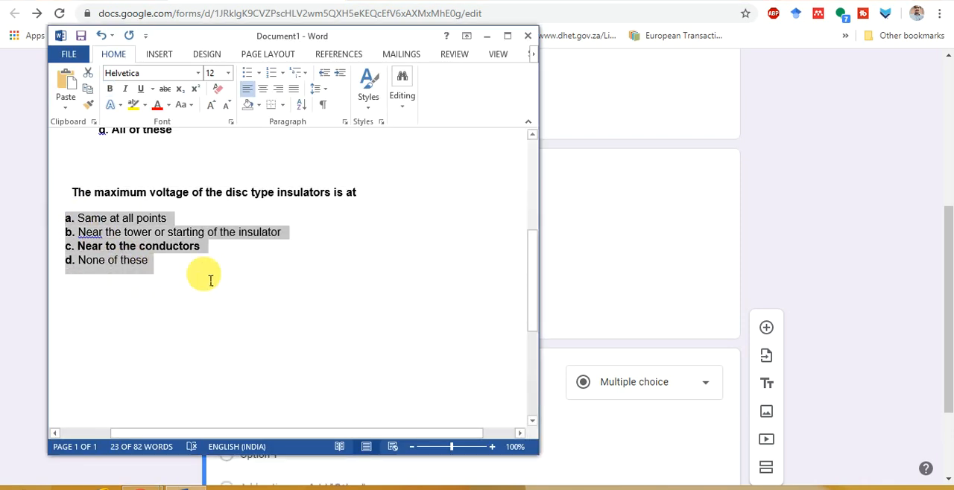
key(alt+Tab)
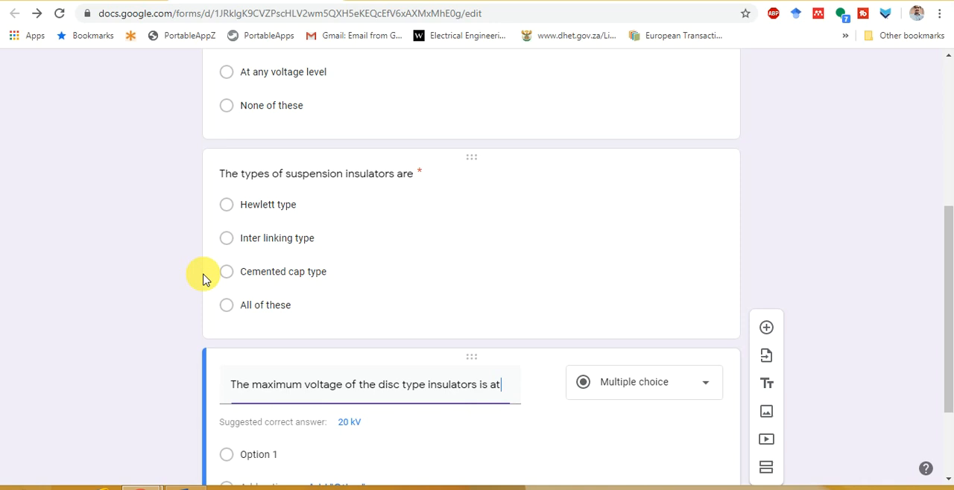
click(276, 456)
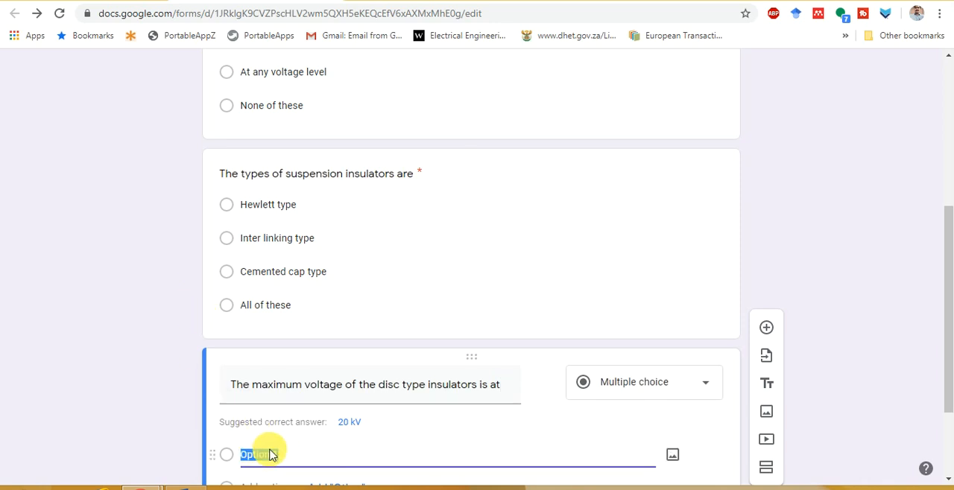
text(a. Sense at all points b. Near the tower or starting of the insulator c. Near to the conductors d. None of these)
Remove the letter prefixes from the third question's options, leaving Same at all points, Near the tower or starting of the insulator, Near to the conductors and None of these
click(246, 226)
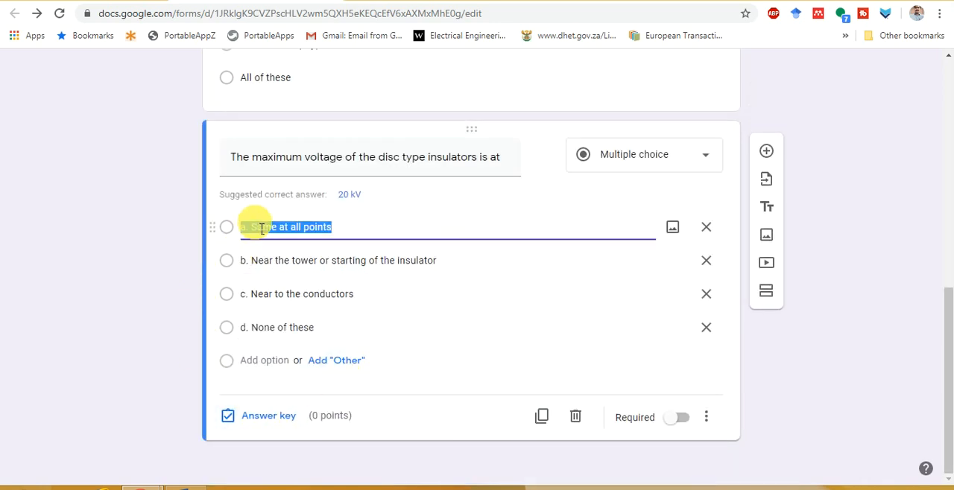
key(Home)
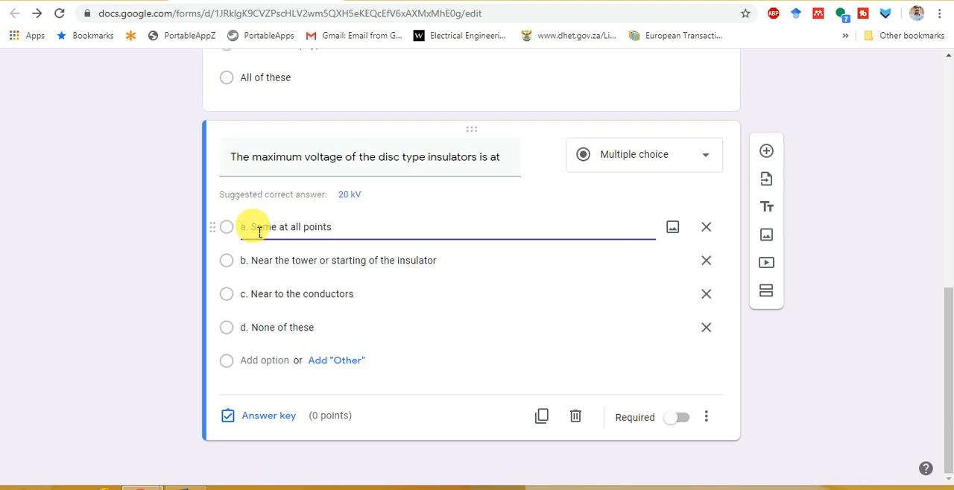
key(Delete)
key(Delete)
key(Delete)
key(Down)
key(Home)
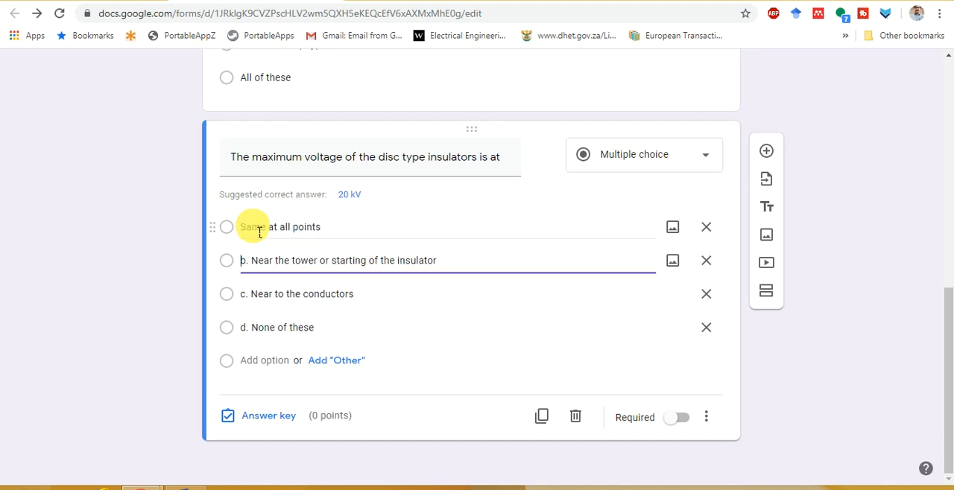
key(Delete)
key(Delete)
key(Delete)
key(Down)
key(Home)
key(Delete)
key(Delete)
key(Delete)
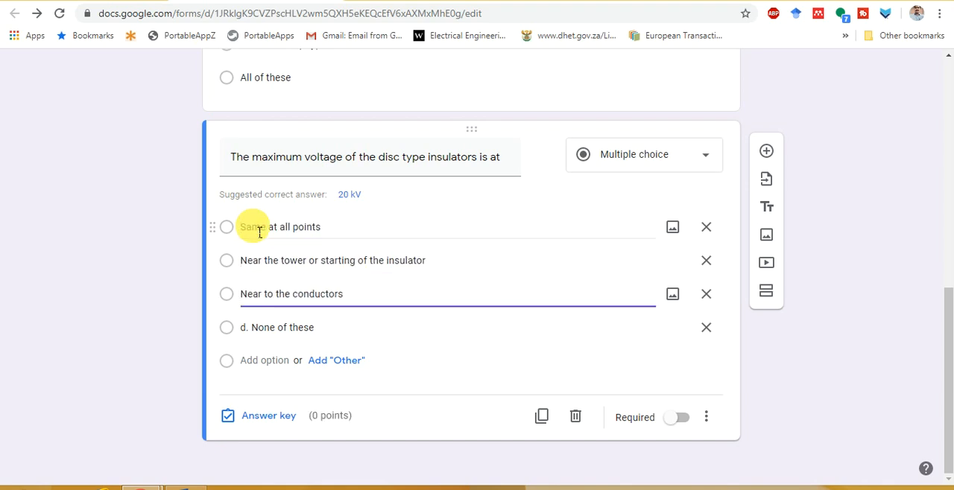
key(Down)
key(Home)
key(Delete)
key(Delete)
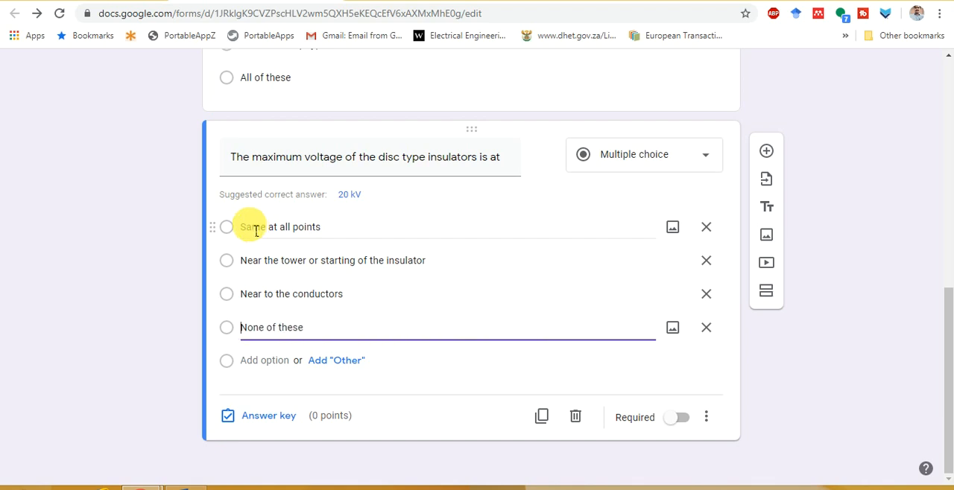
Set "Near to the conductors" as the third question's correct answer and give the question 1 point
click(267, 417)
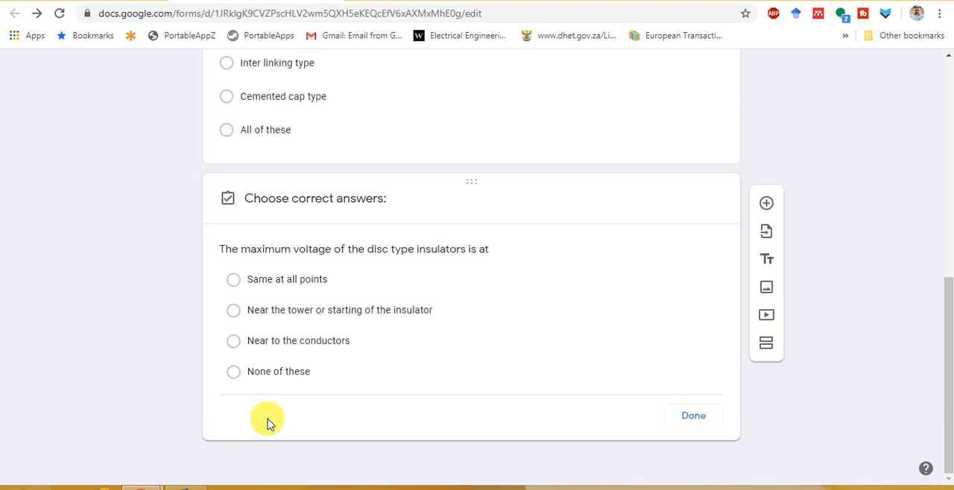
click(234, 344)
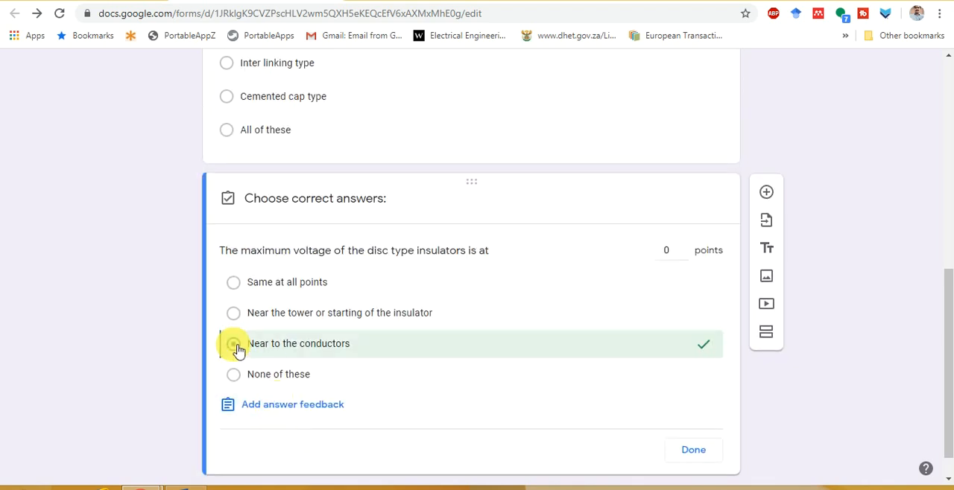
click(687, 451)
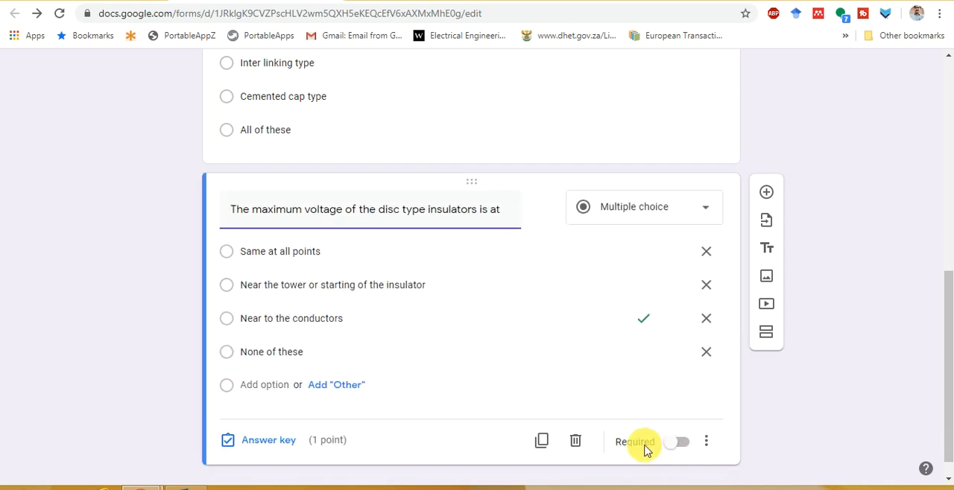
Make the disc type insulators question required and turn on shuffling of its option order
click(680, 447)
click(706, 443)
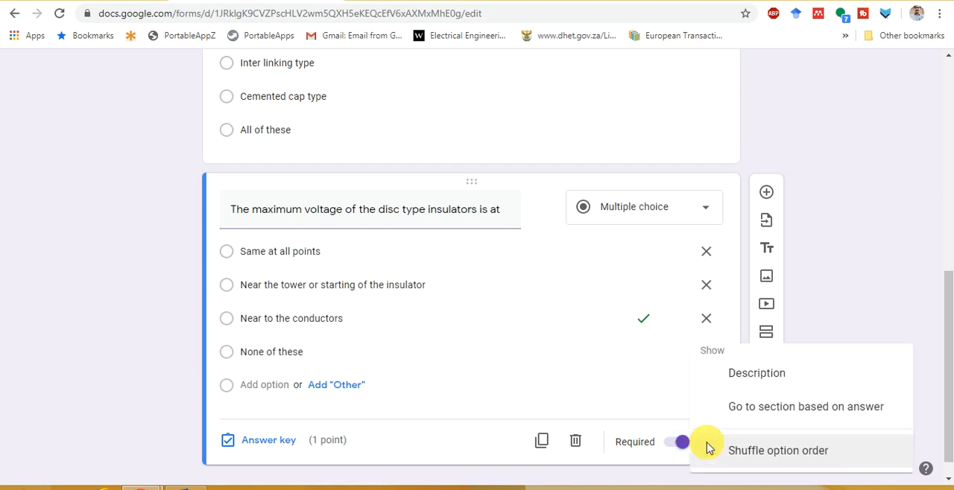
click(756, 452)
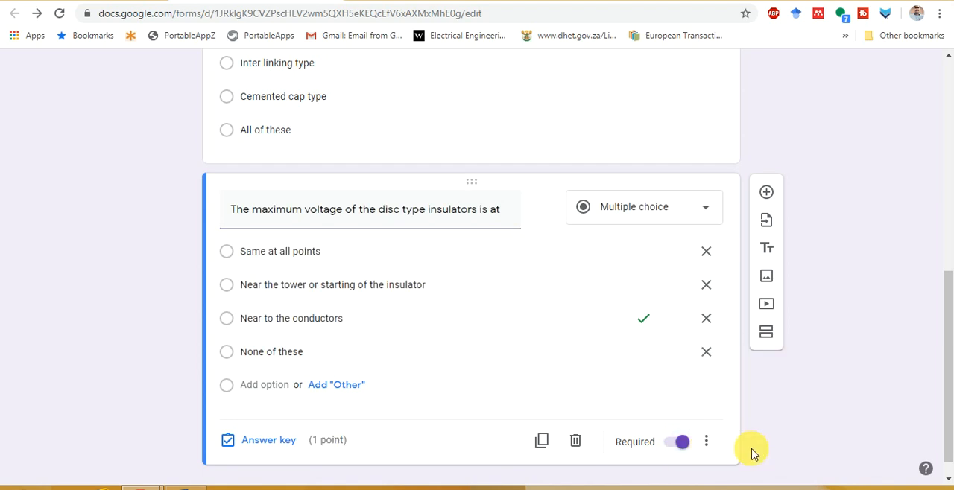
In the form's general settings, turn on collecting email addresses and limit respondents to 1 response
scroll(805, 388, up, 15)
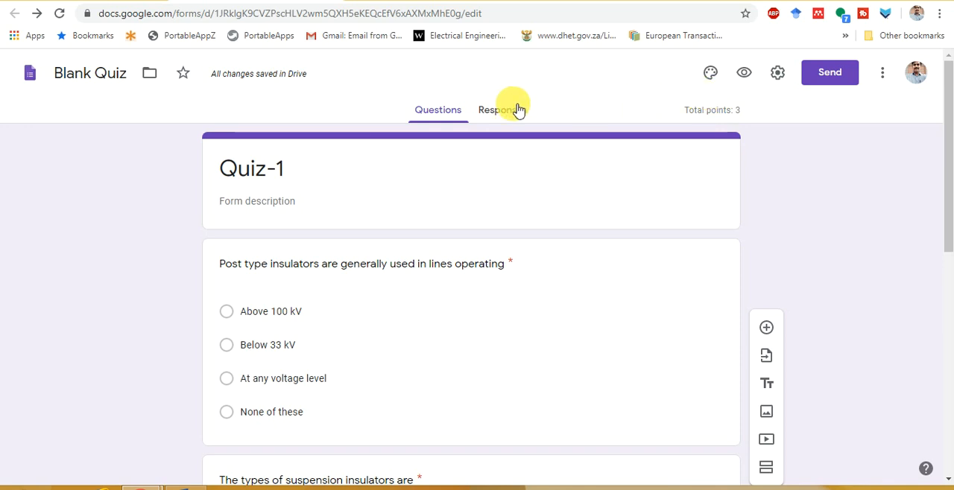
click(779, 73)
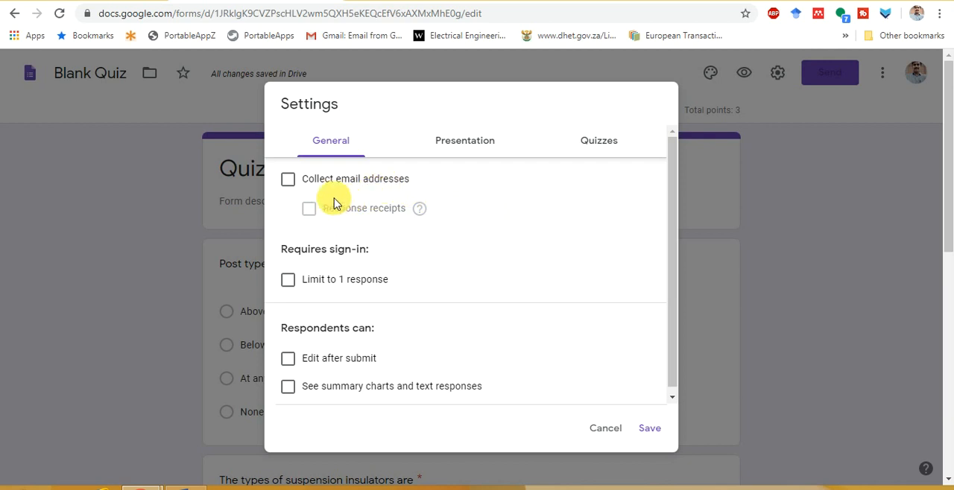
click(291, 182)
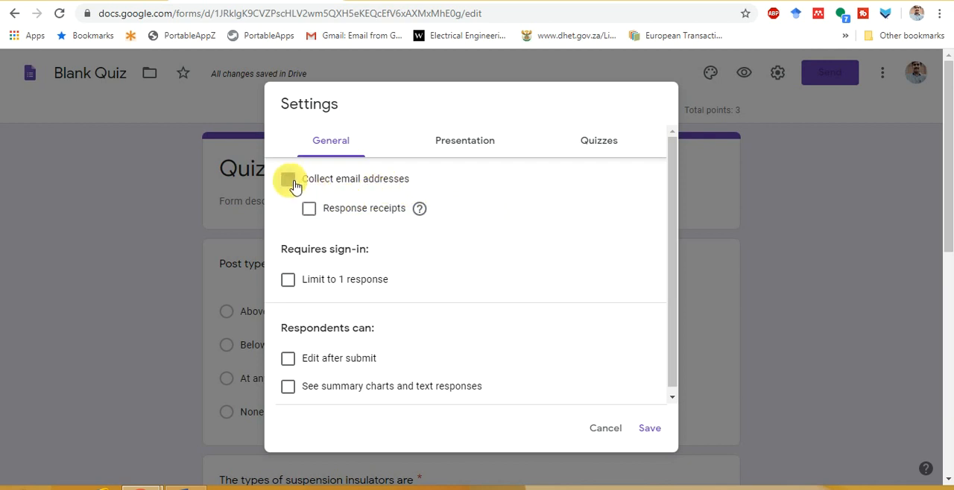
click(288, 282)
scroll(395, 298, down, 1)
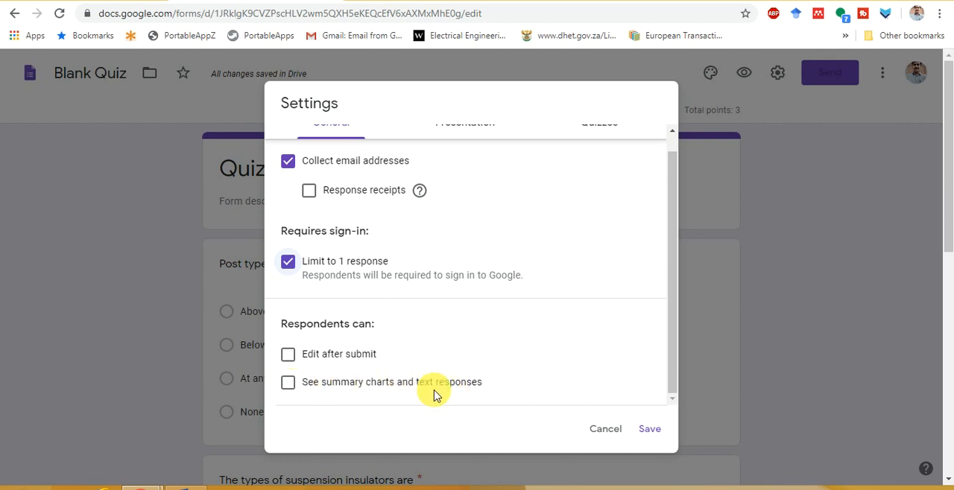
In the presentation settings, enable the progress bar and shuffled question order, and save the form settings
scroll(435, 326, up, 1)
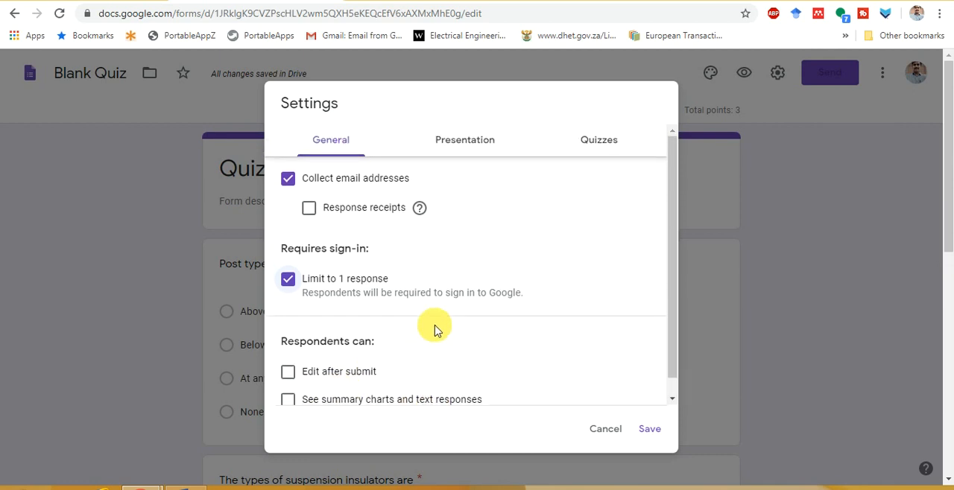
click(470, 146)
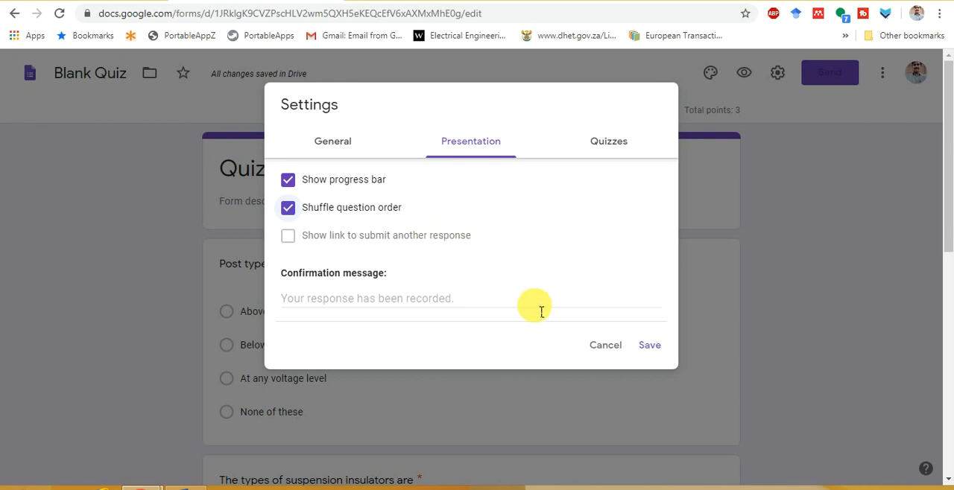
click(653, 347)
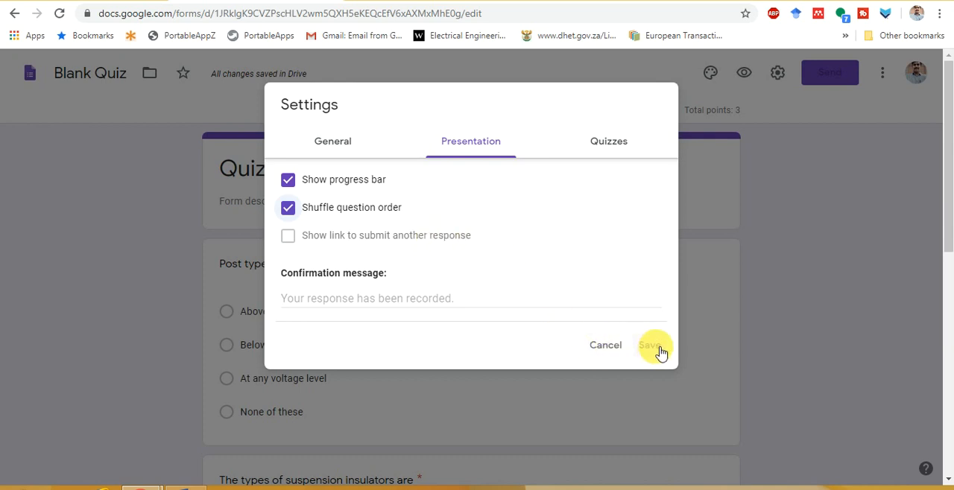
In the quiz settings, keep mark release after manual review, hide correct answers from respondents, and save the settings
click(611, 144)
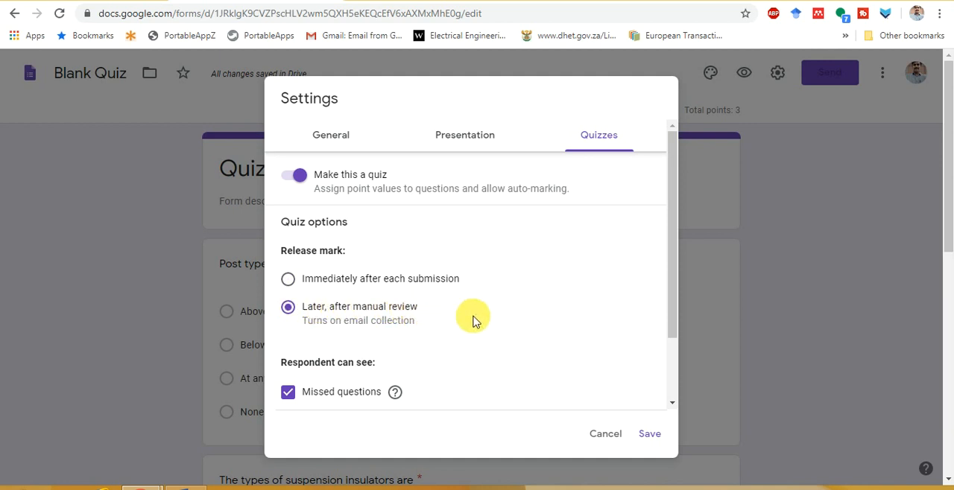
scroll(474, 320, down, 1)
scroll(474, 320, down, 2)
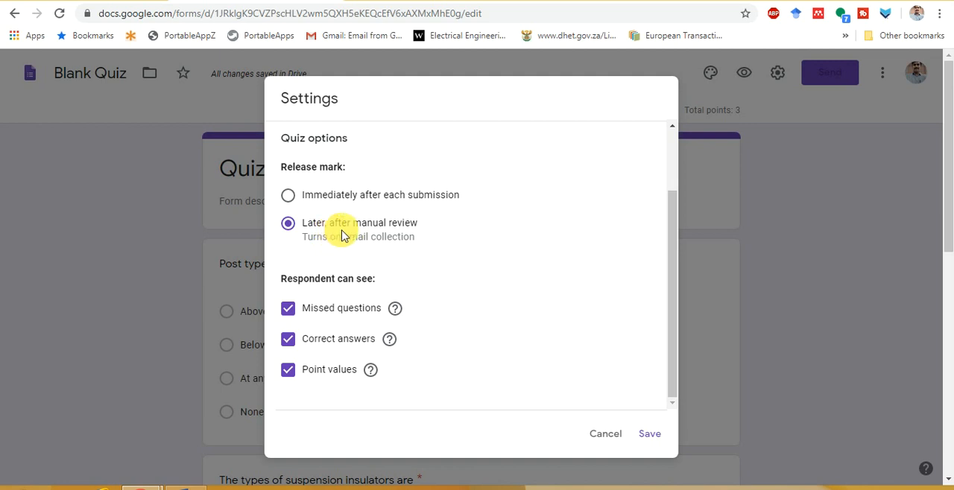
scroll(436, 285, down, 5)
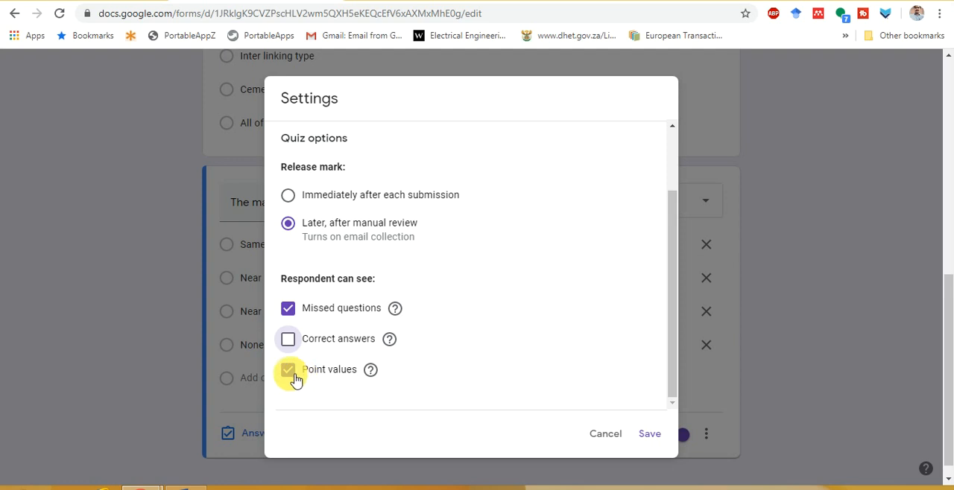
click(649, 434)
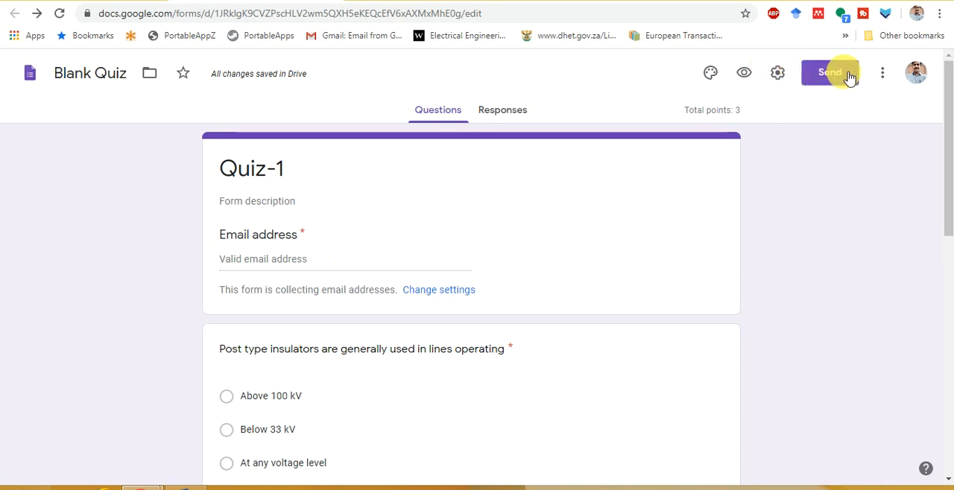
click(137, 1)
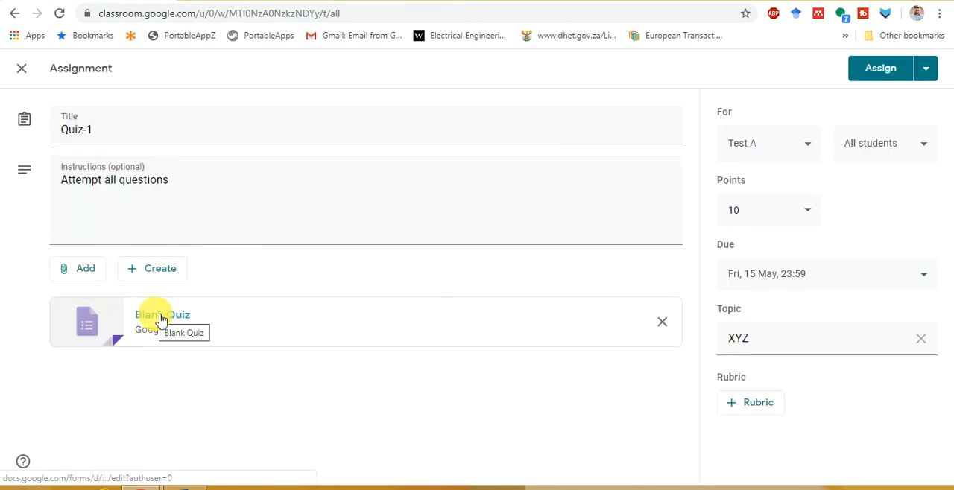
click(270, 1)
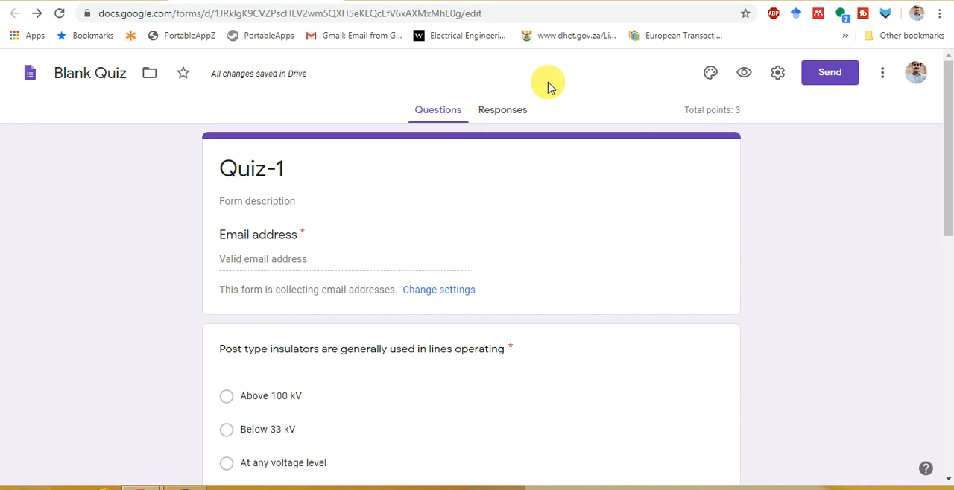
click(850, 82)
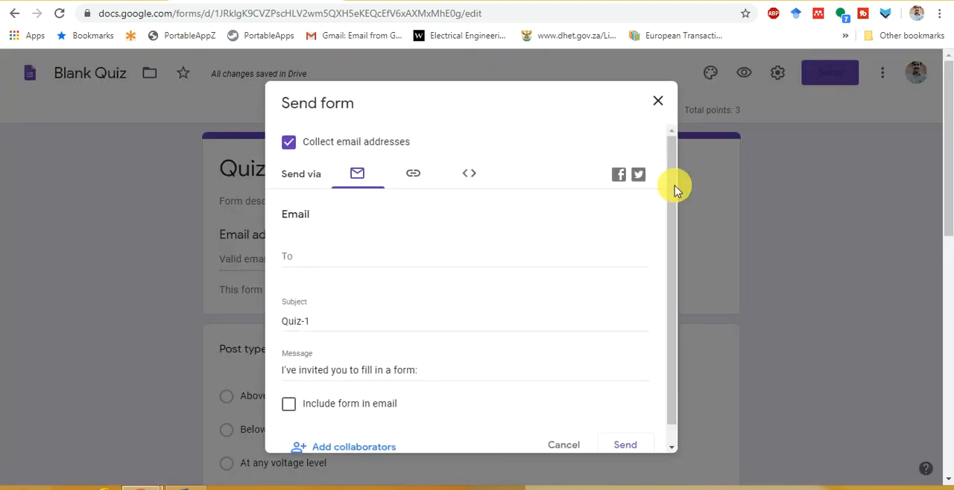
click(660, 102)
Return to the Classroom assignment, assign Quiz-1 to all students of Test A, and dismiss the classwork ordering tip
click(112, 1)
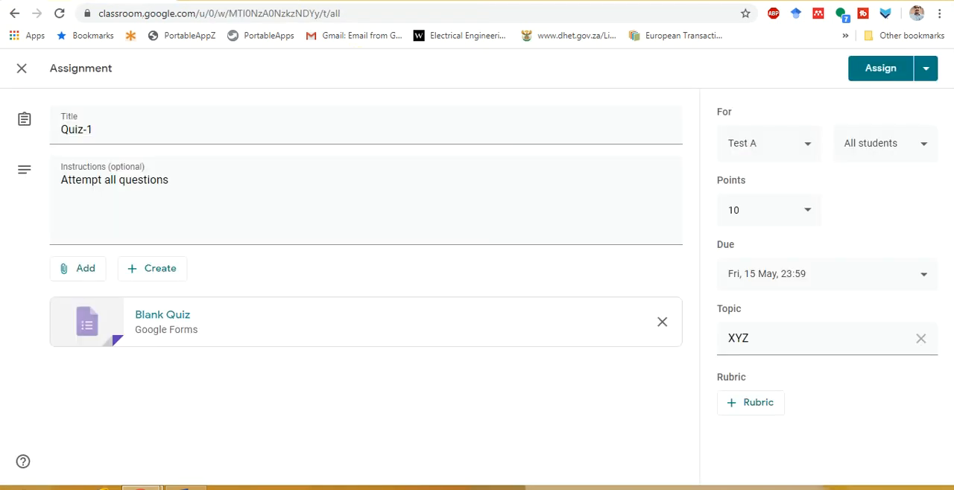
click(876, 71)
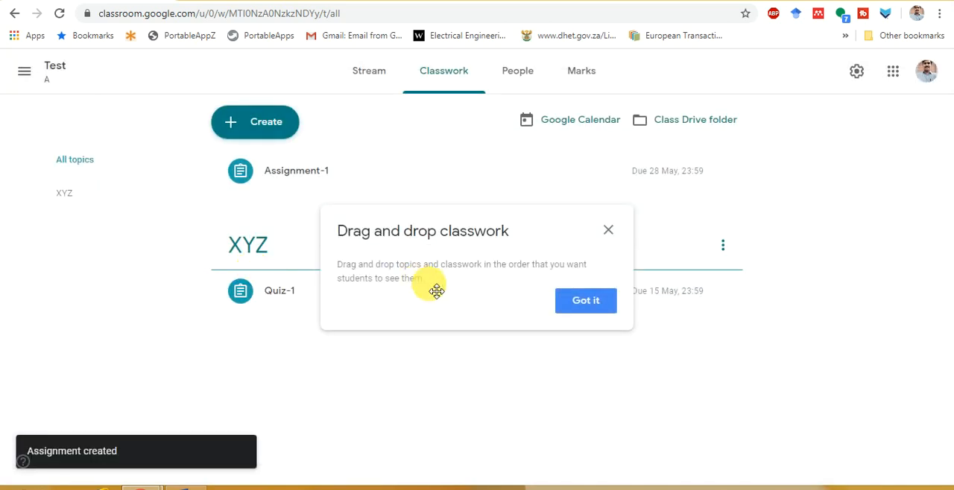
click(586, 301)
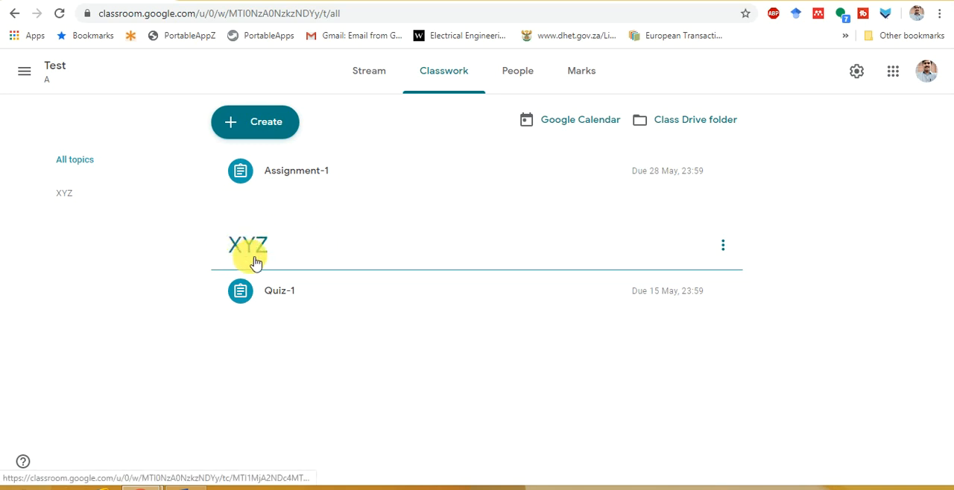
Switch to the student's Classroom window, refresh the class stream, and open the form attached to the Quiz-1 assignment
mouse_move(136, 485)
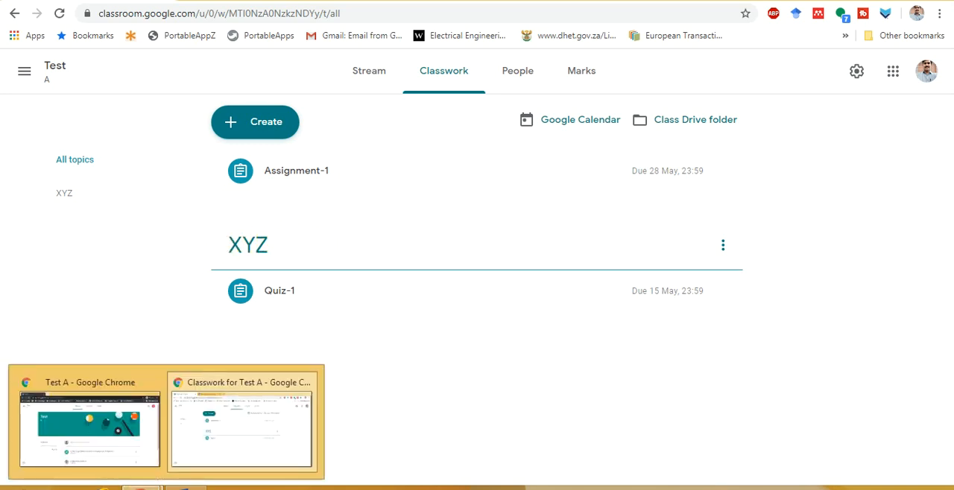
click(128, 443)
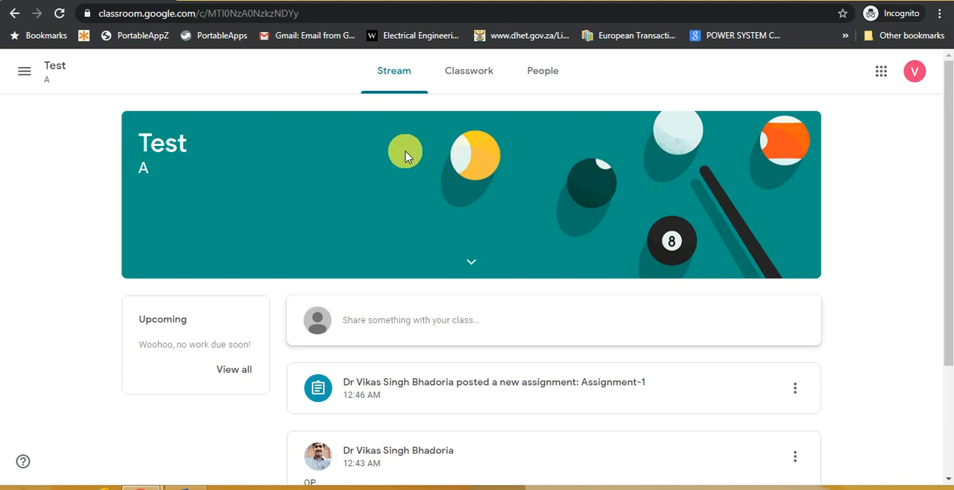
click(60, 14)
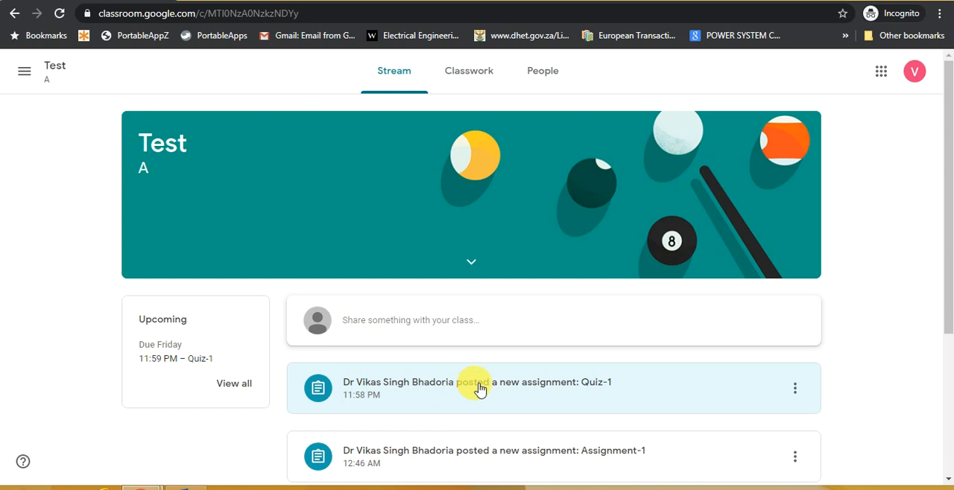
click(566, 386)
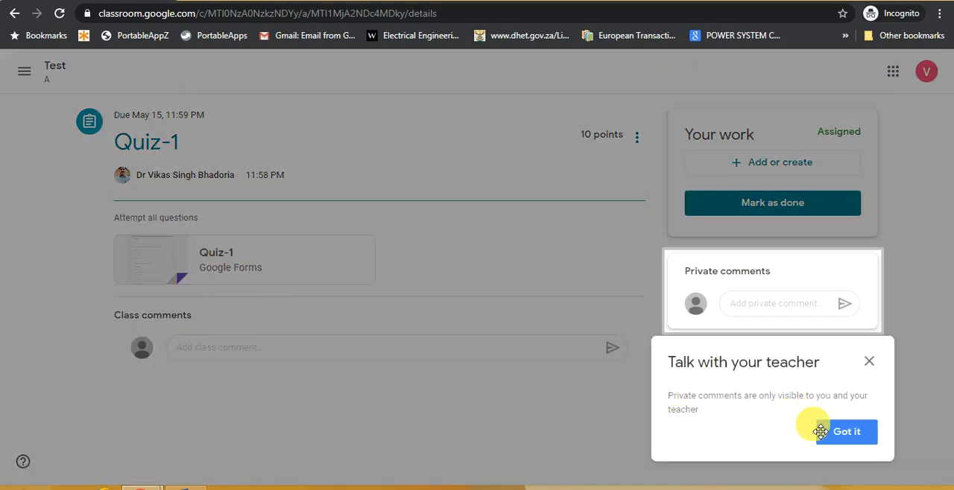
click(820, 431)
click(211, 258)
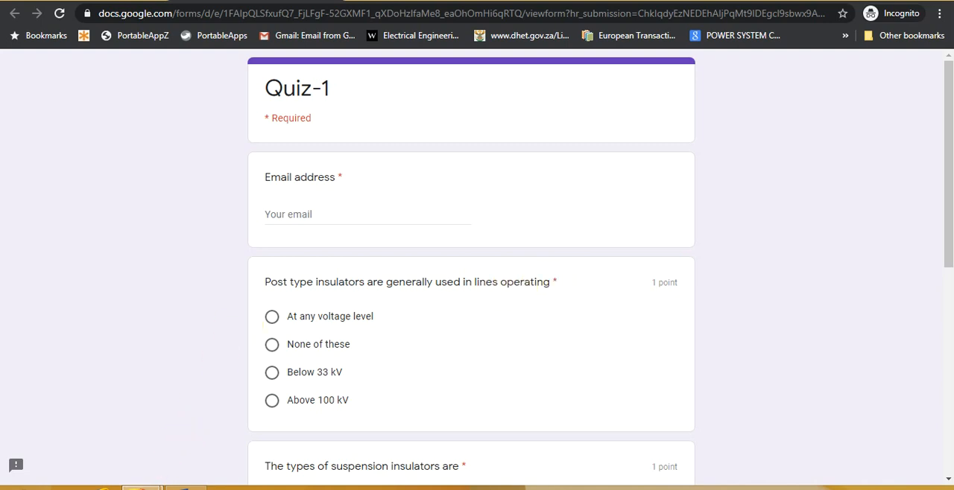
Compare the order of questions and answer options in the teacher's form editor with the student's view of Quiz-1
mouse_move(142, 489)
click(109, 445)
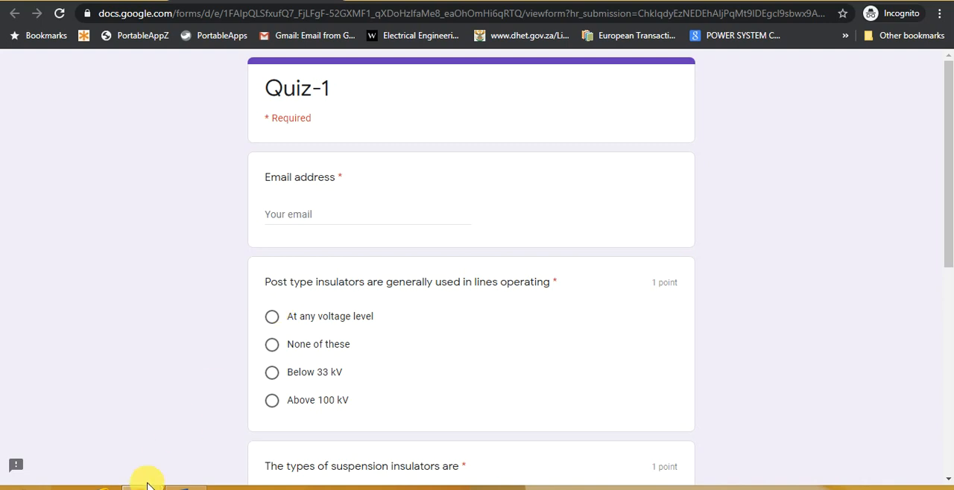
mouse_move(142, 483)
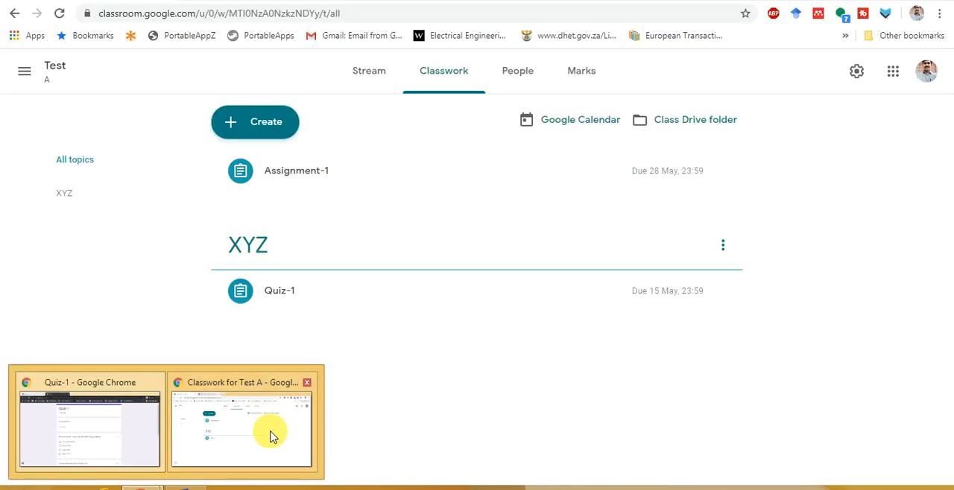
click(268, 431)
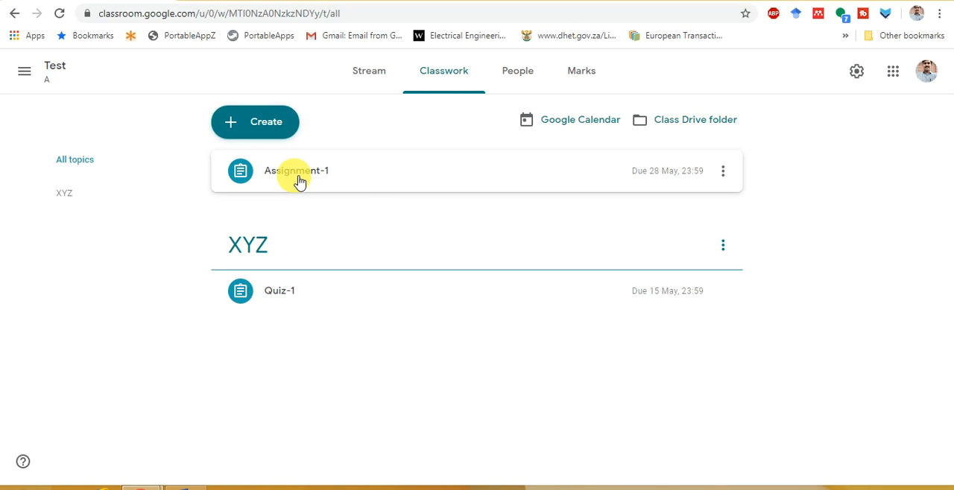
click(262, 0)
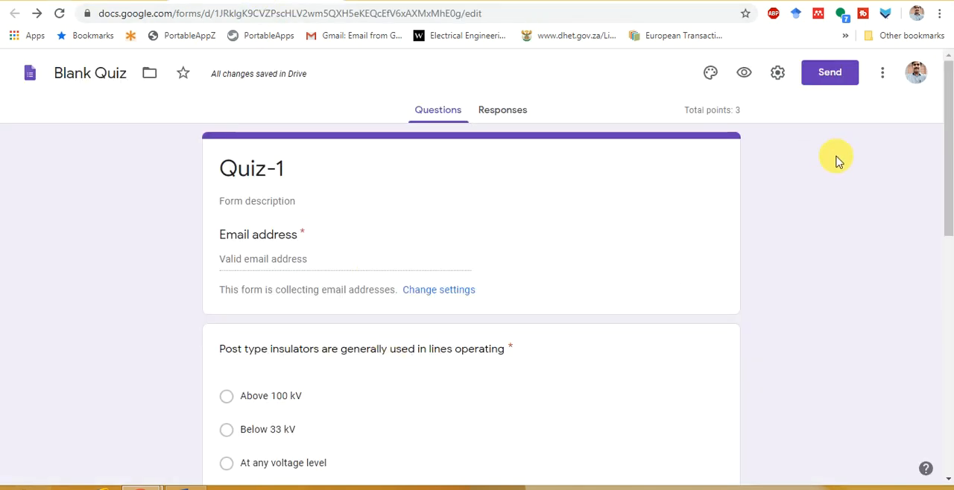
scroll(943, 246, down, 2)
scroll(943, 239, down, 1)
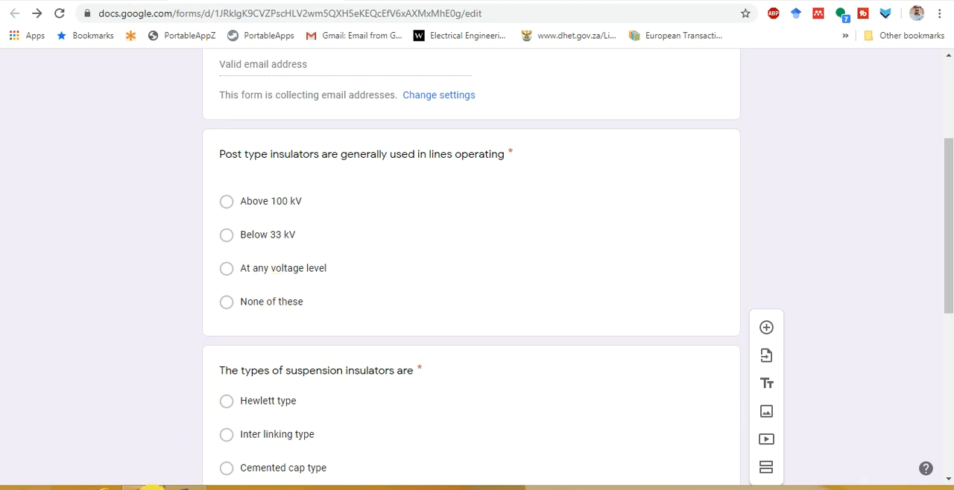
mouse_move(151, 488)
click(113, 460)
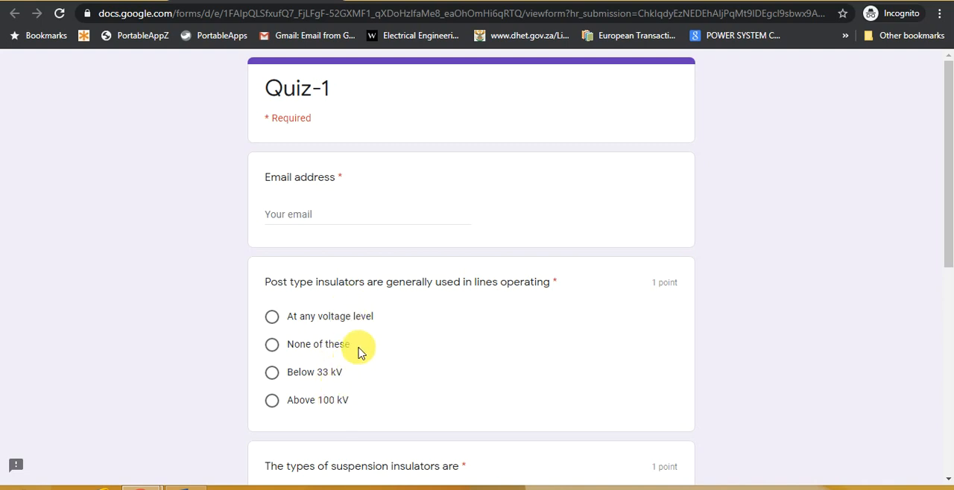
scroll(358, 350, down, 6)
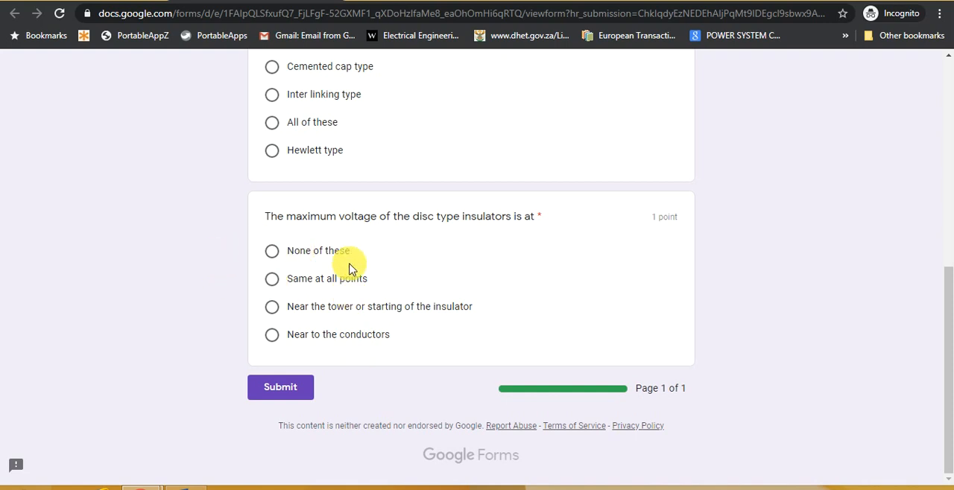
drag(947, 316, 947, 215)
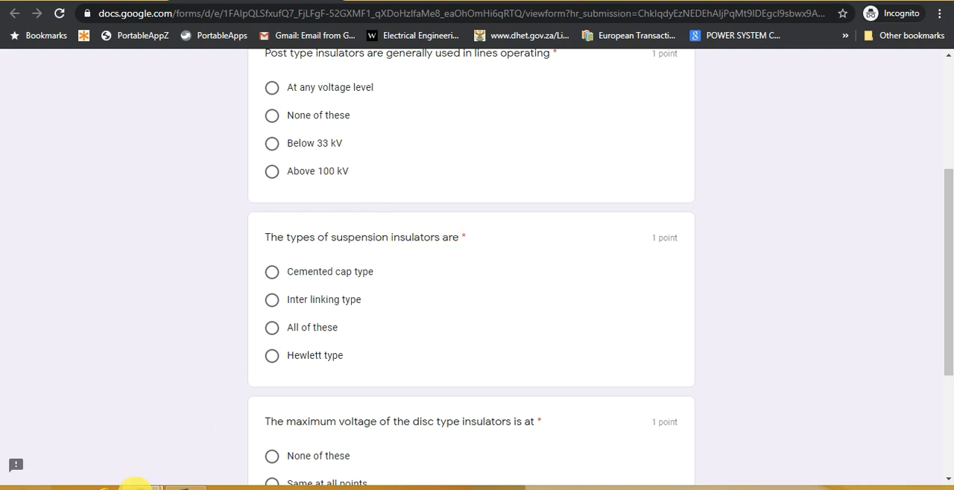
Compare the option order of the suspension insulators question between the form editor and the student's quiz
mouse_move(136, 486)
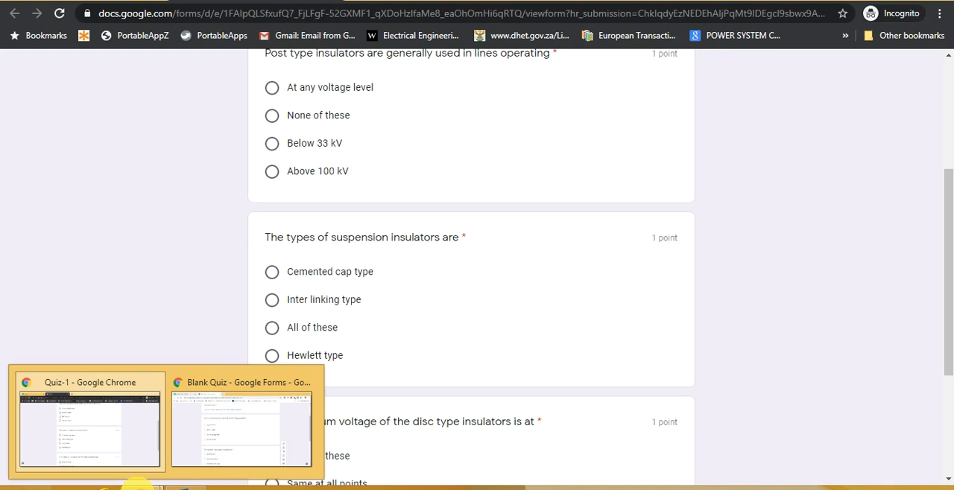
click(256, 426)
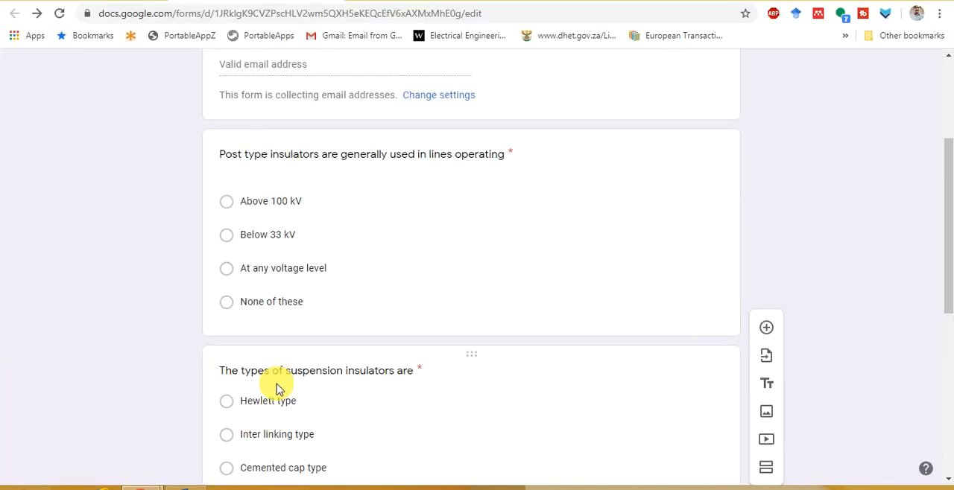
drag(947, 273, 943, 336)
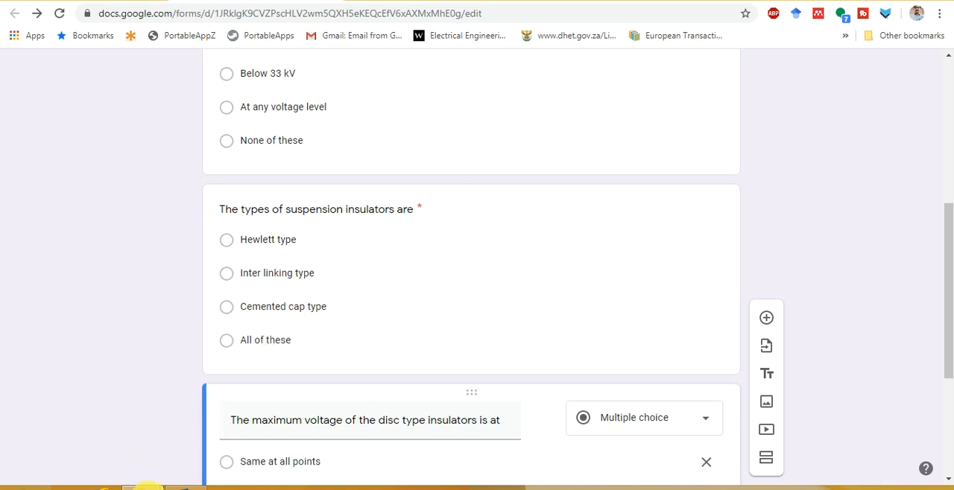
mouse_move(146, 488)
click(102, 447)
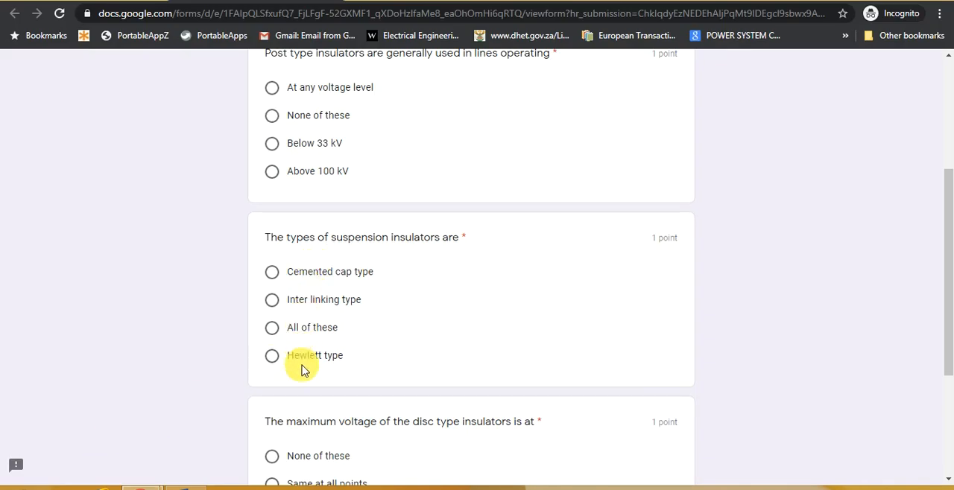
scroll(325, 313, up, 3)
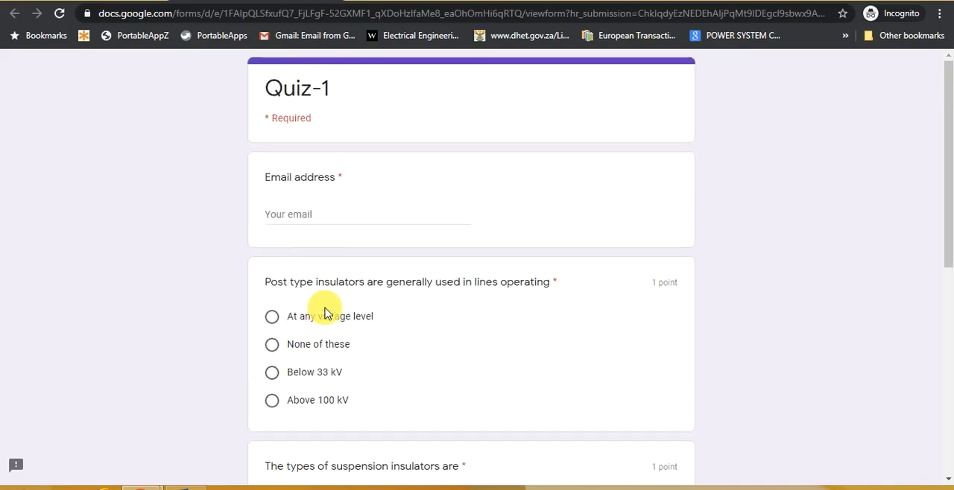
Enter the student's email address in the required email field of the Quiz-1 form
click(315, 213)
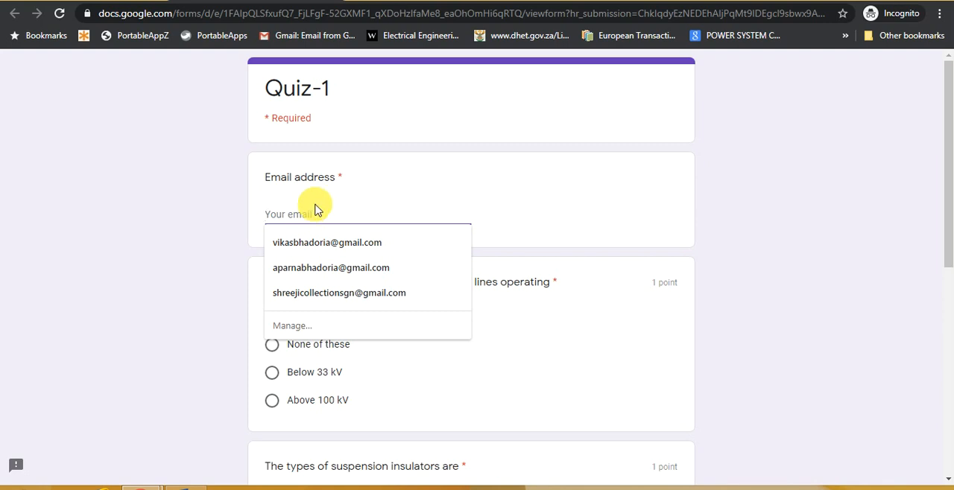
text(s)
key(BackSpace)
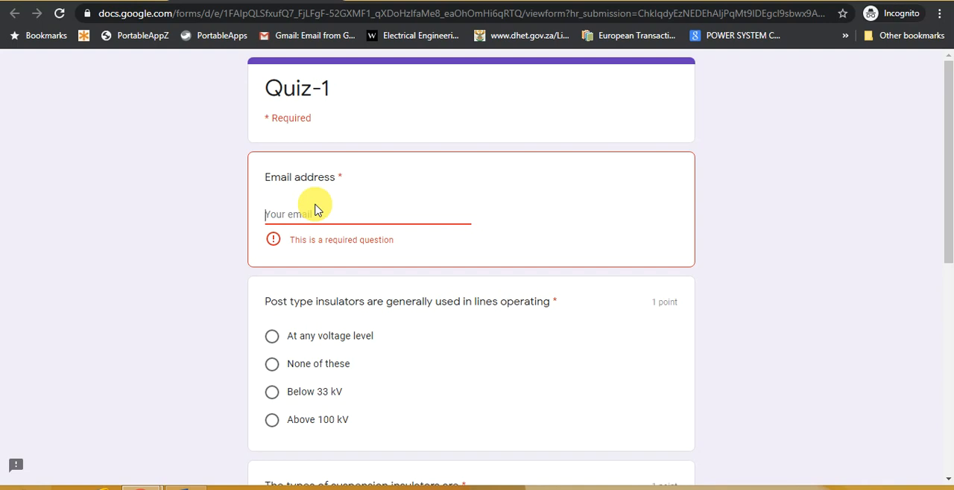
click(315, 212)
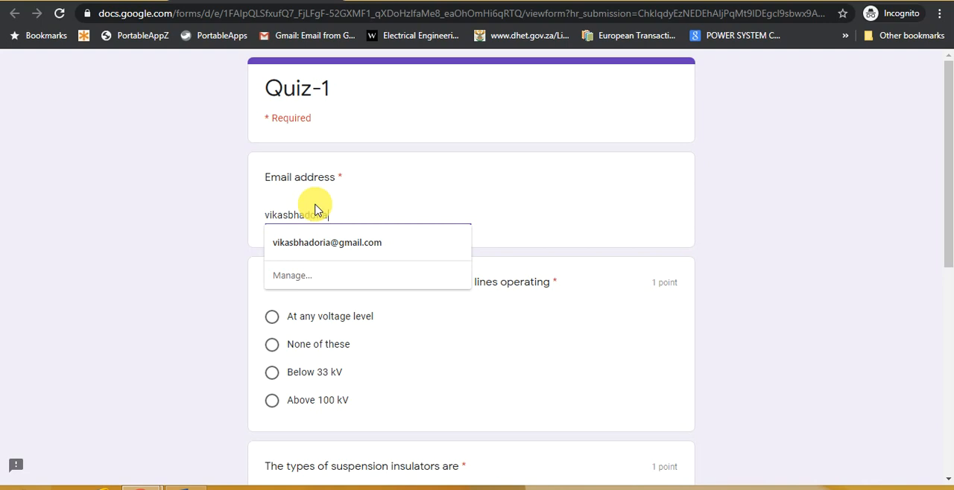
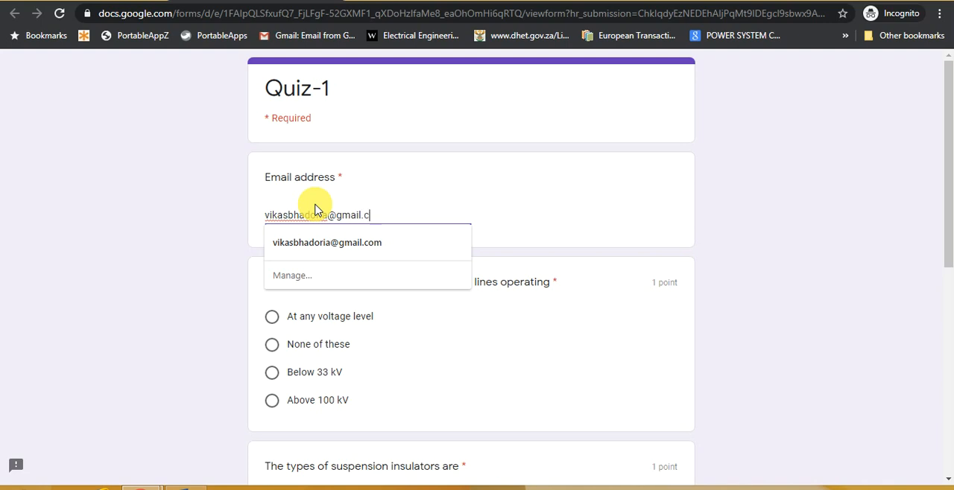
key(Tab)
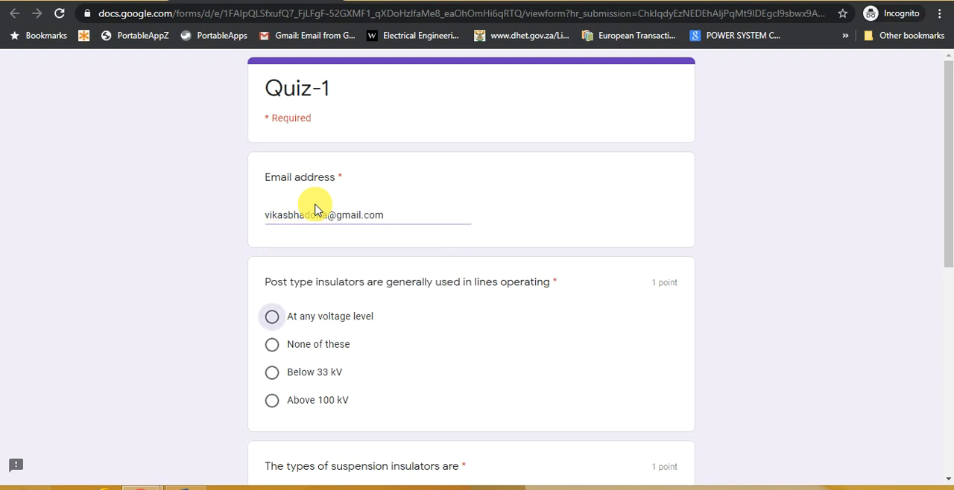
Answer the three questions with None of these, Cemented cap type and Same at all points, and submit the quiz
click(277, 349)
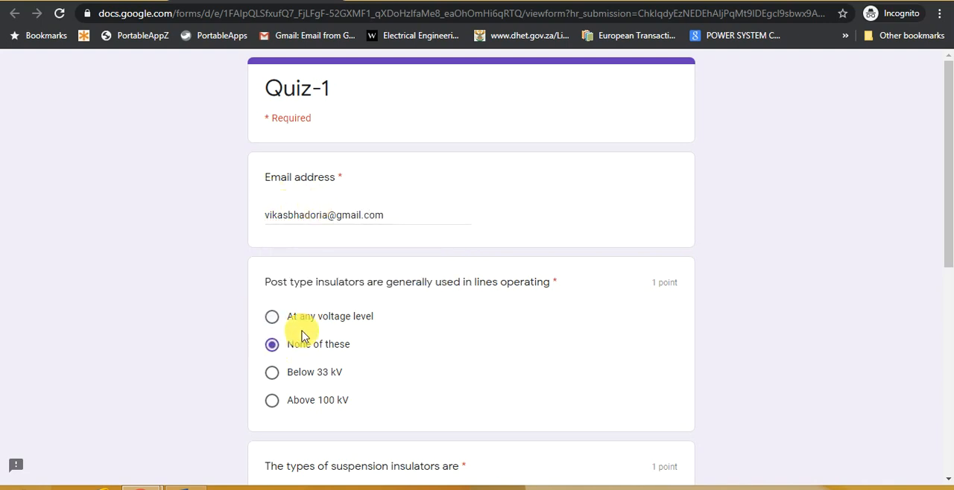
drag(951, 153, 949, 235)
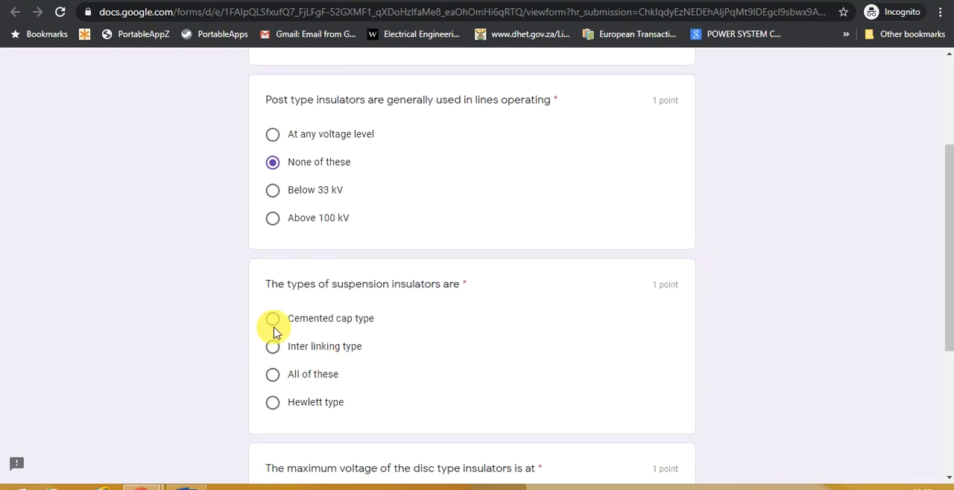
click(272, 320)
scroll(273, 328, down, 4)
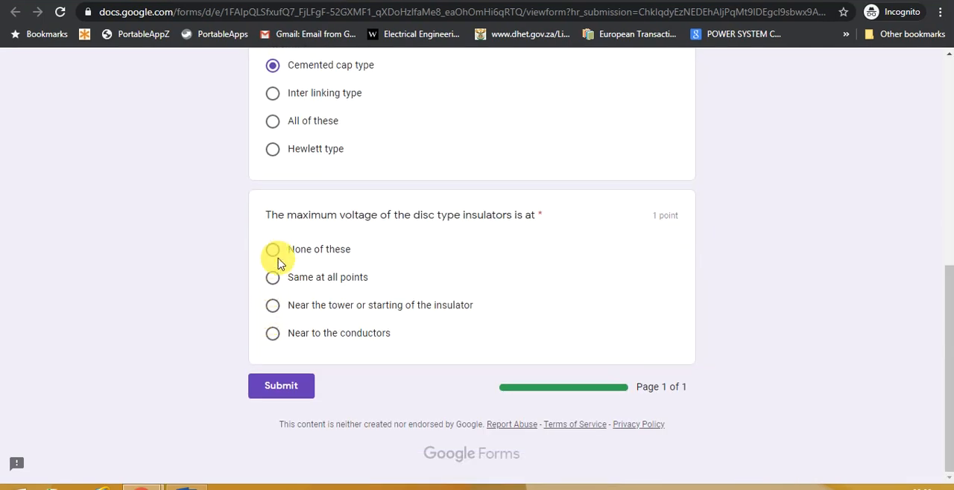
click(273, 279)
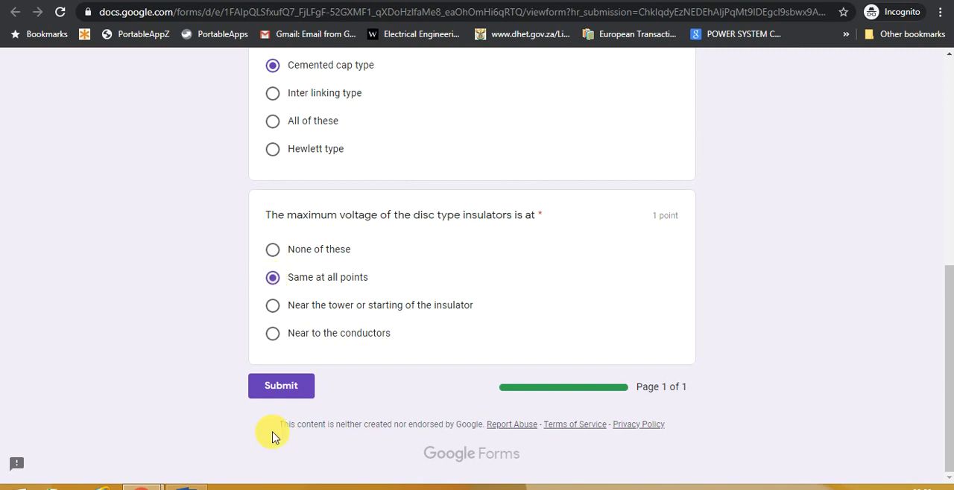
click(293, 395)
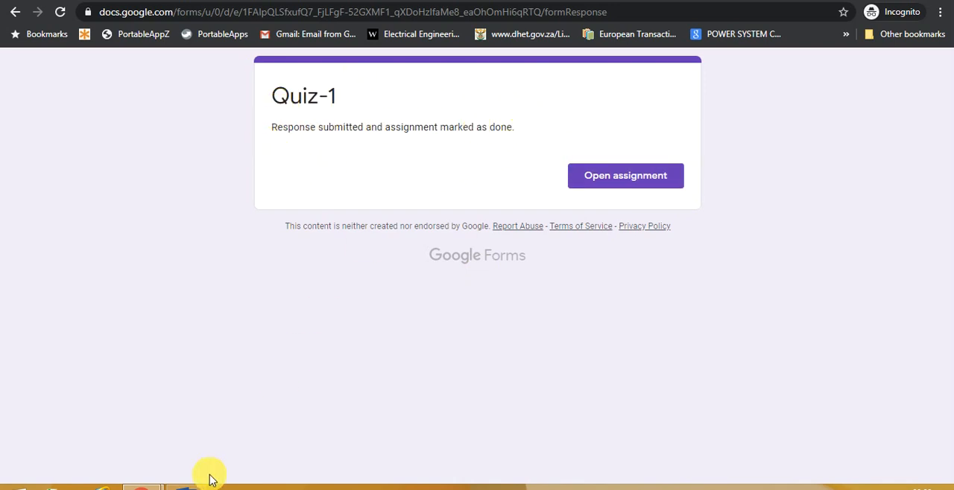
Switch to the teacher's browser window, reload the Classroom page, and view the marks of class Test A
mouse_move(141, 488)
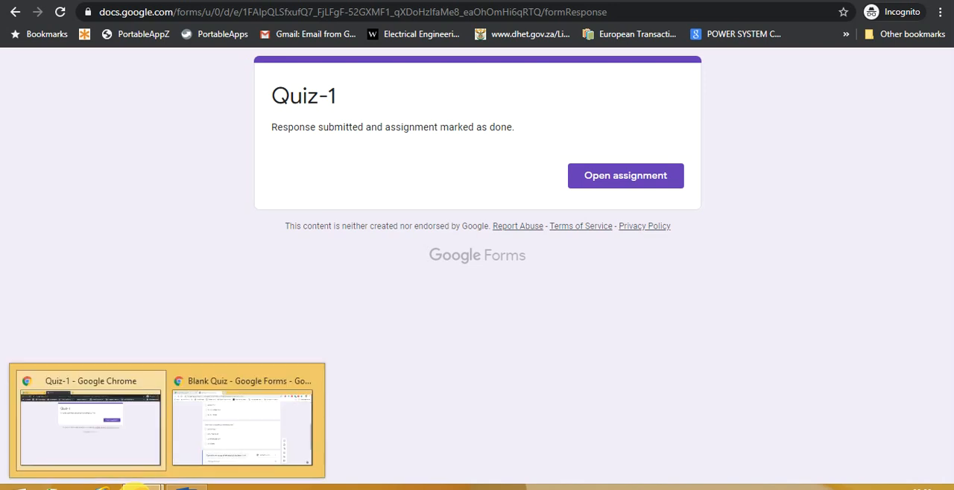
click(214, 427)
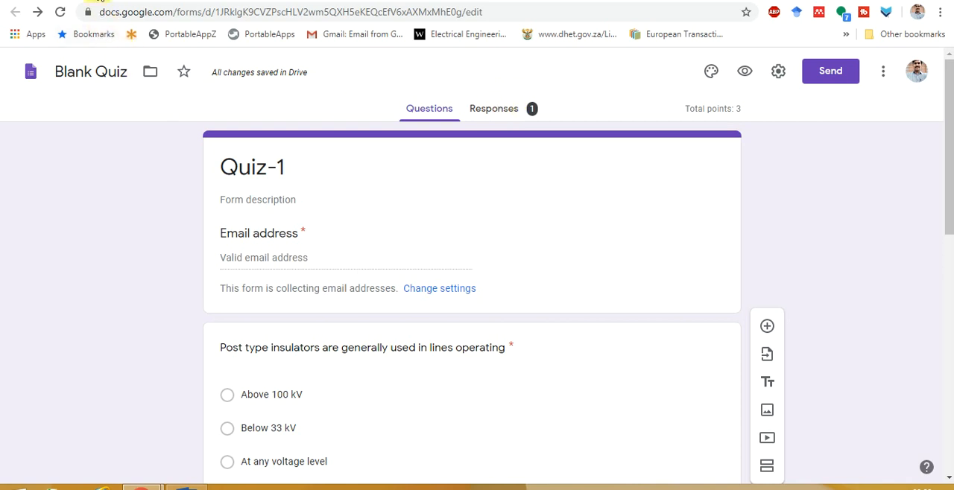
click(97, 1)
click(59, 12)
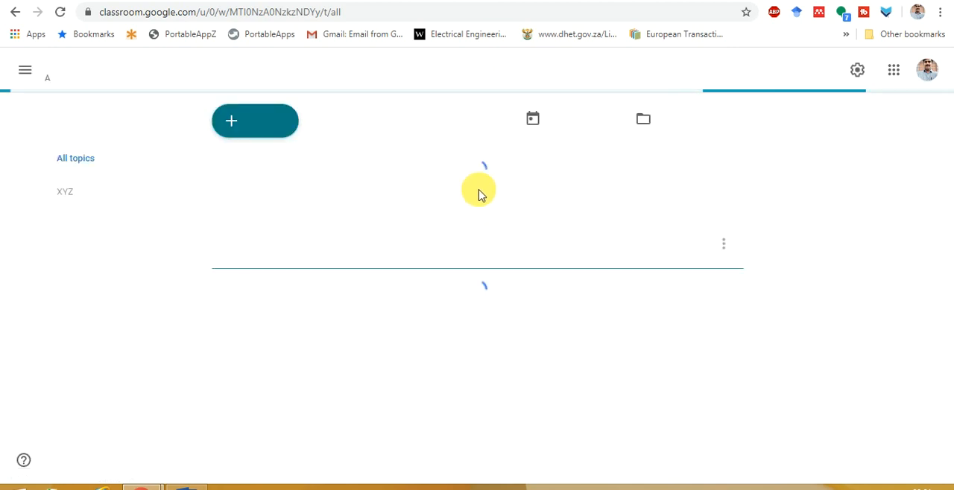
click(581, 74)
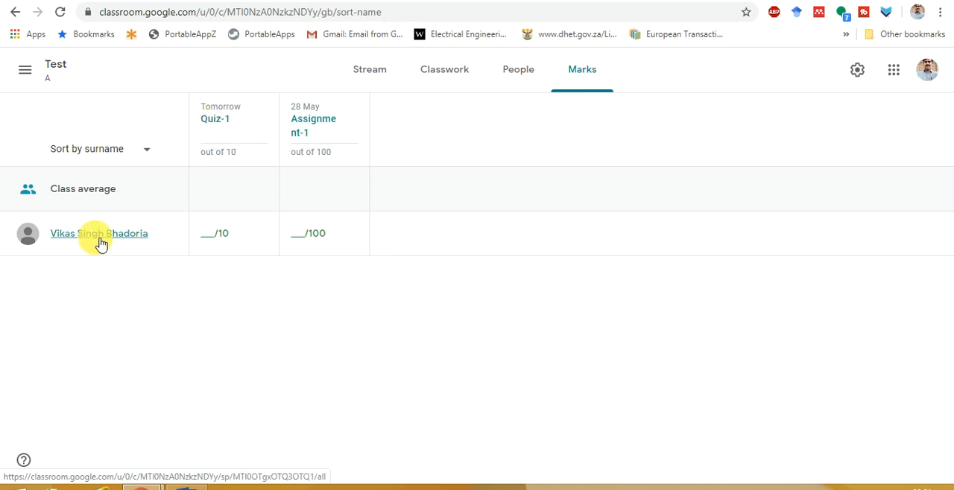
Open the XYZ topic in the classwork and examine the student's handed-in work for Quiz-1 and its mark options
click(431, 91)
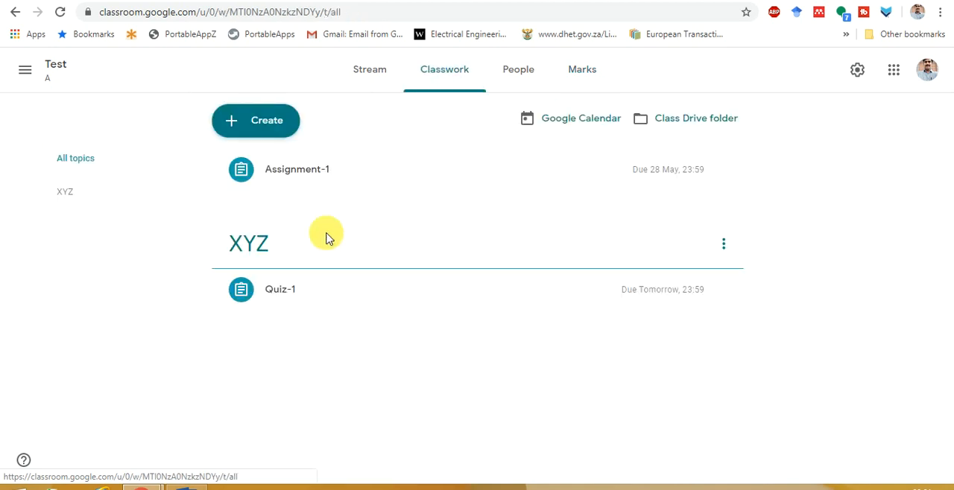
click(263, 252)
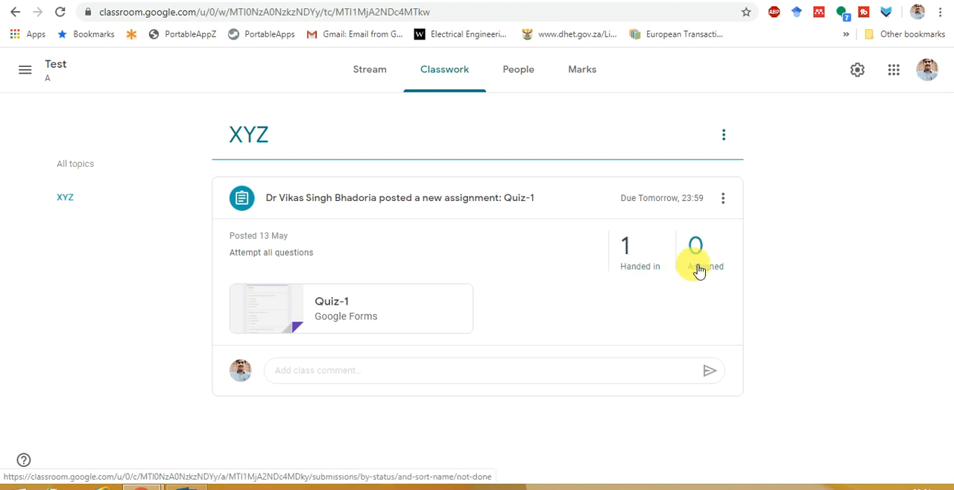
click(637, 273)
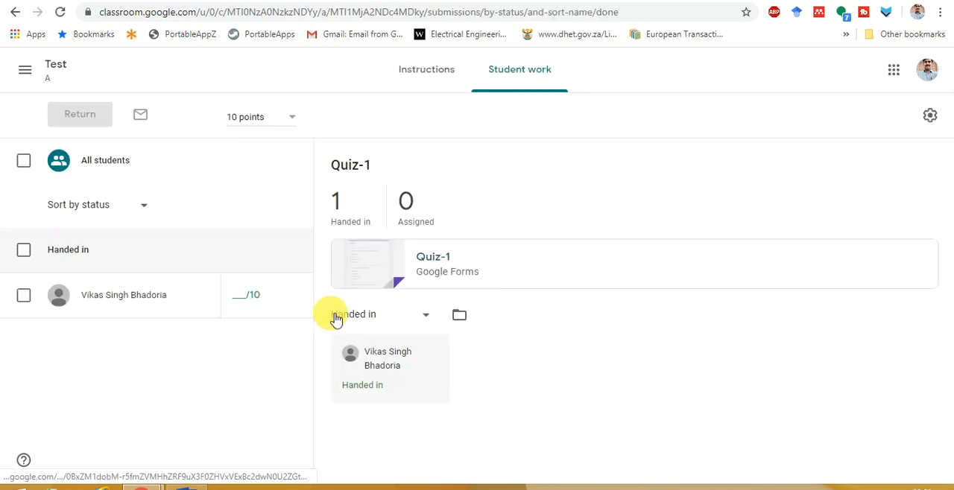
click(242, 297)
click(304, 304)
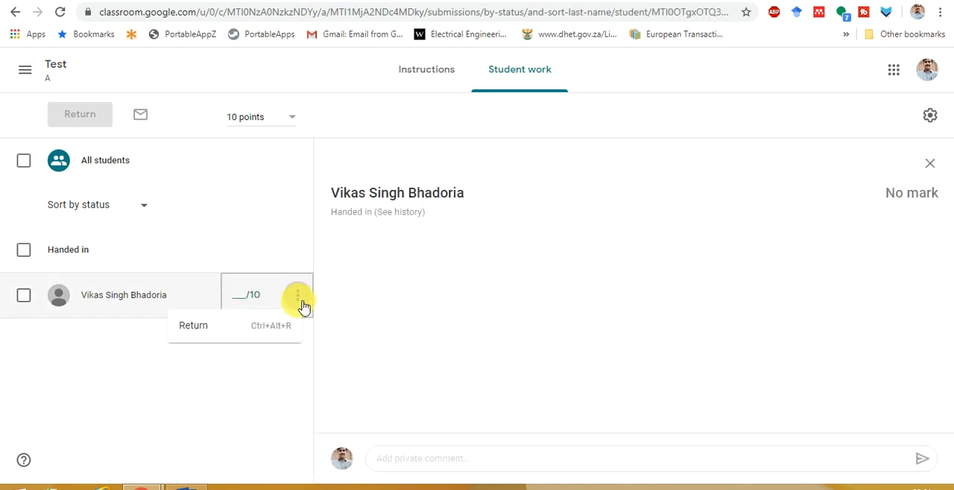
click(486, 270)
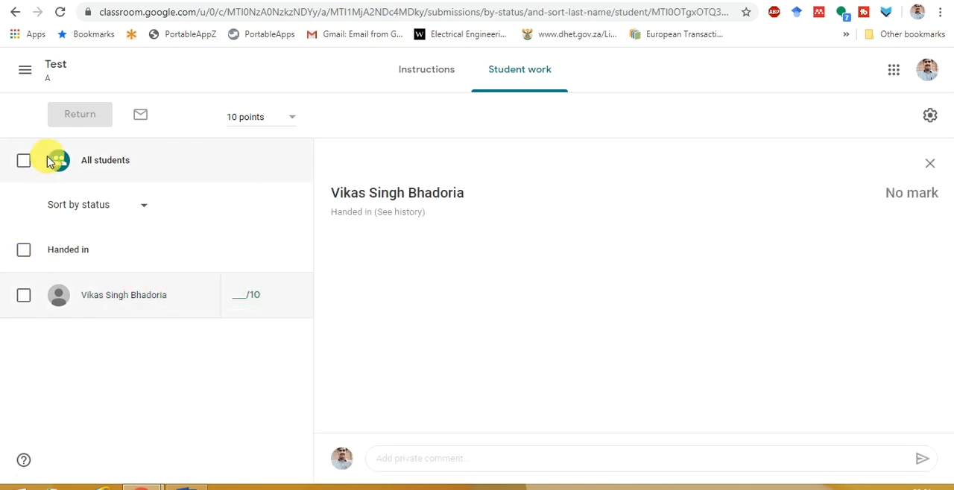
Check the Quiz-1 instructions and the assignment's options, and return to the overview of student work
click(426, 79)
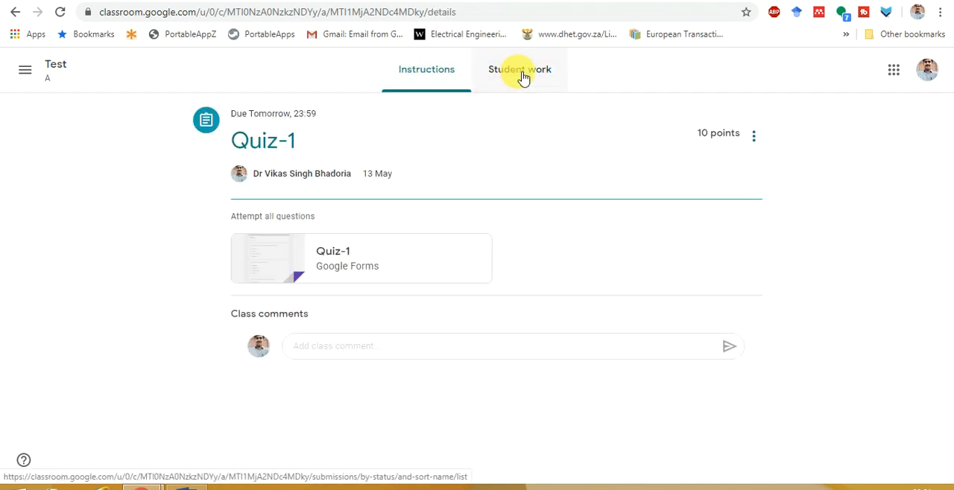
click(755, 137)
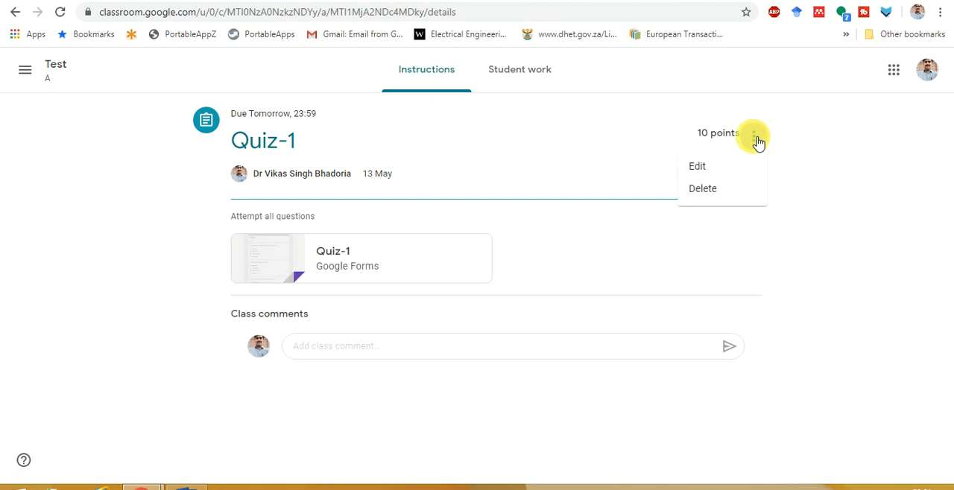
click(529, 74)
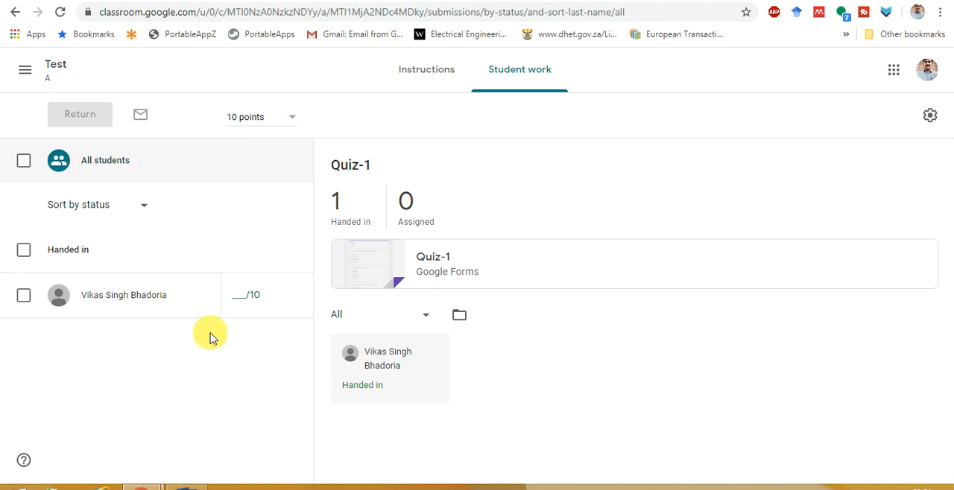
mouse_move(142, 488)
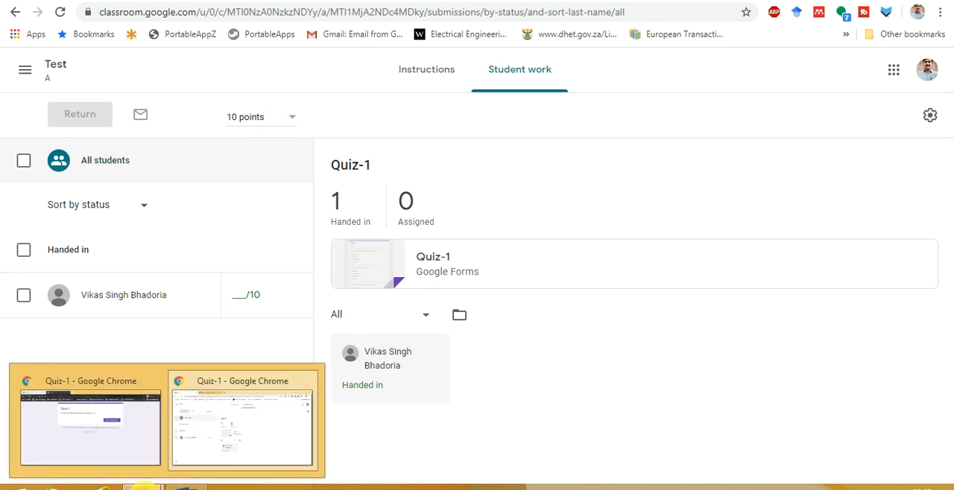
click(220, 444)
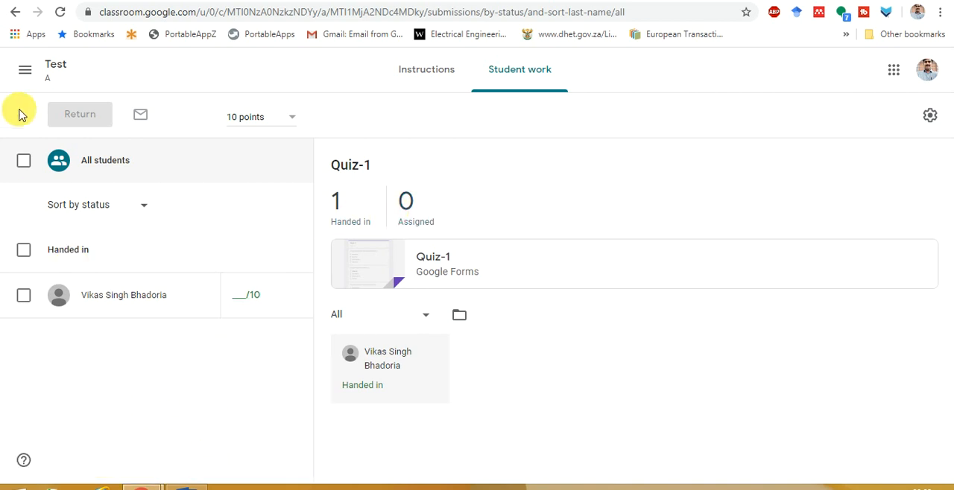
click(24, 70)
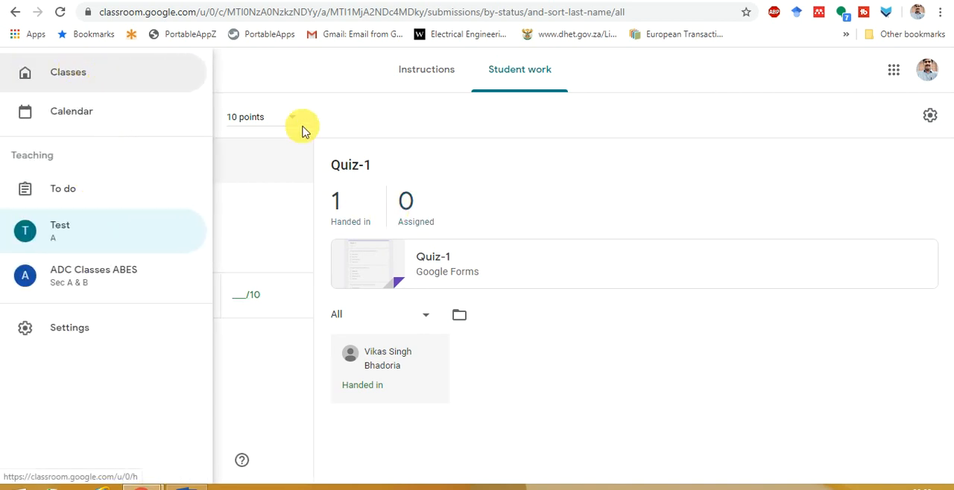
click(399, 100)
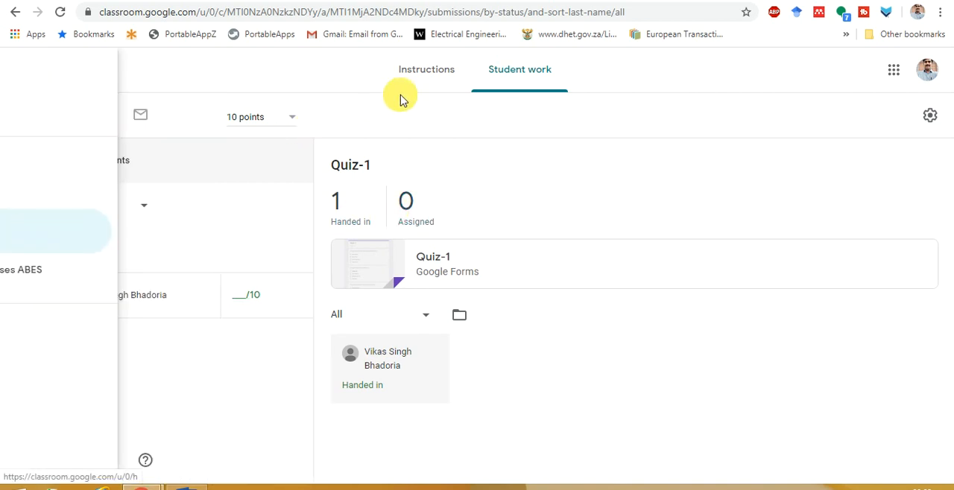
Go back through the Quiz-1 instructions to the Test class stream, dismiss the tip about moving posts, and view the class marks
click(434, 72)
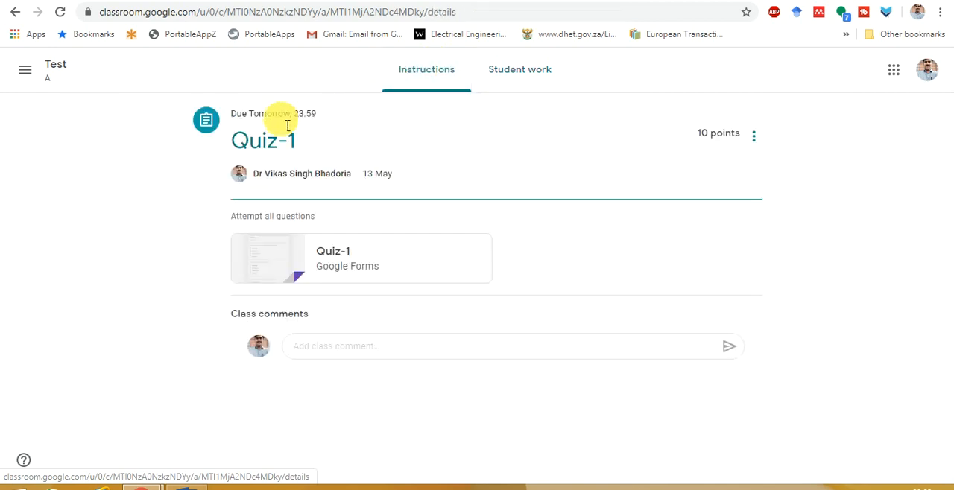
click(63, 78)
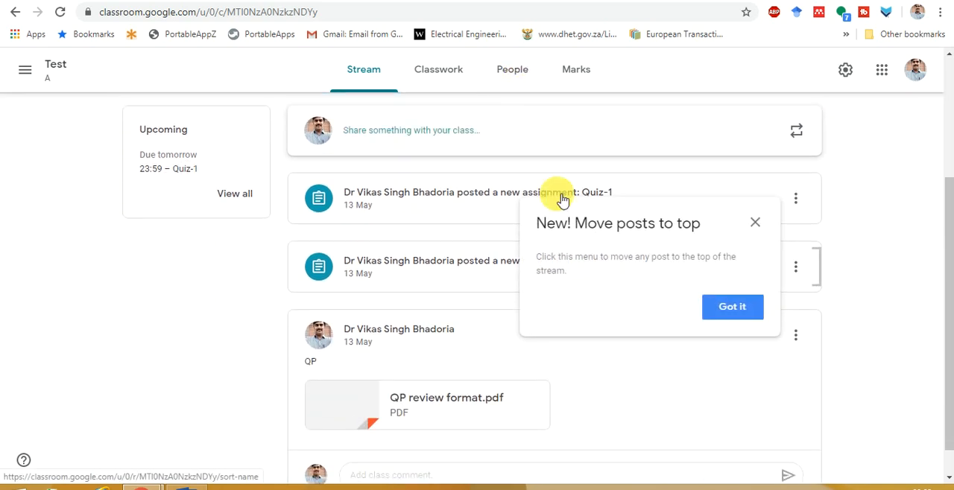
click(757, 223)
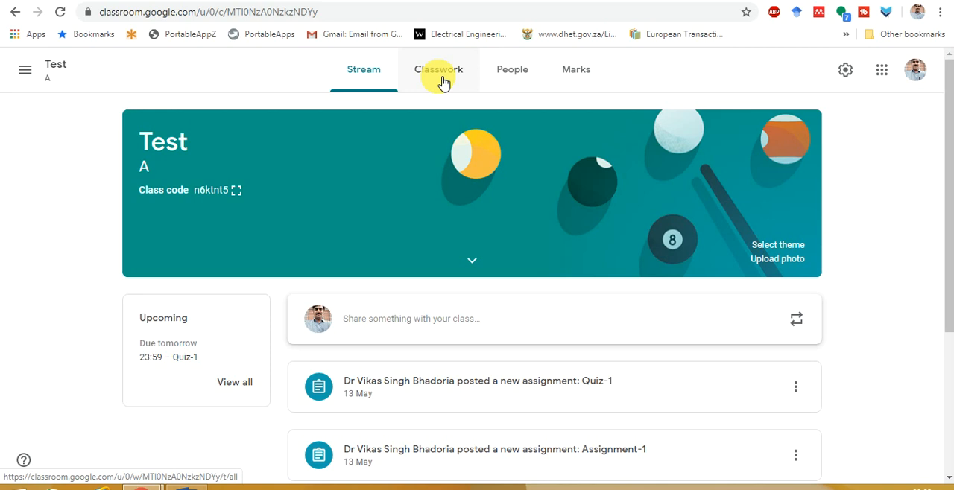
click(573, 69)
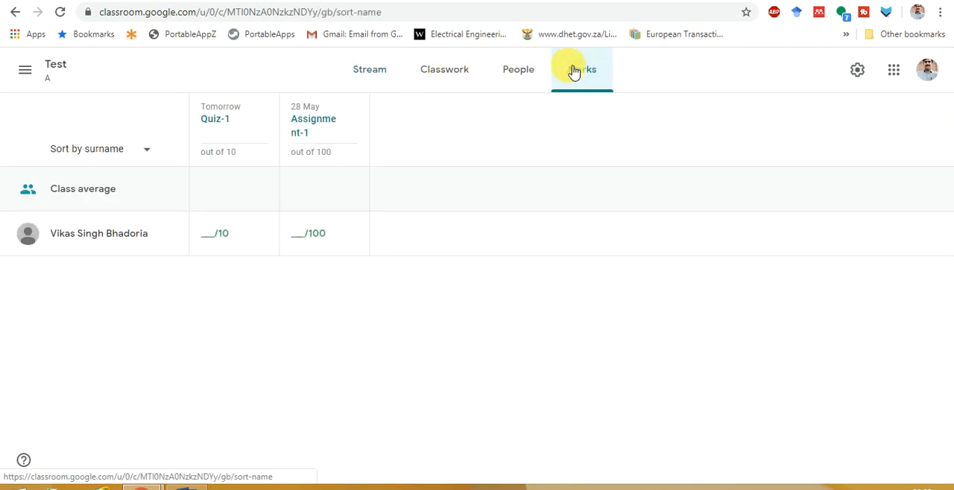